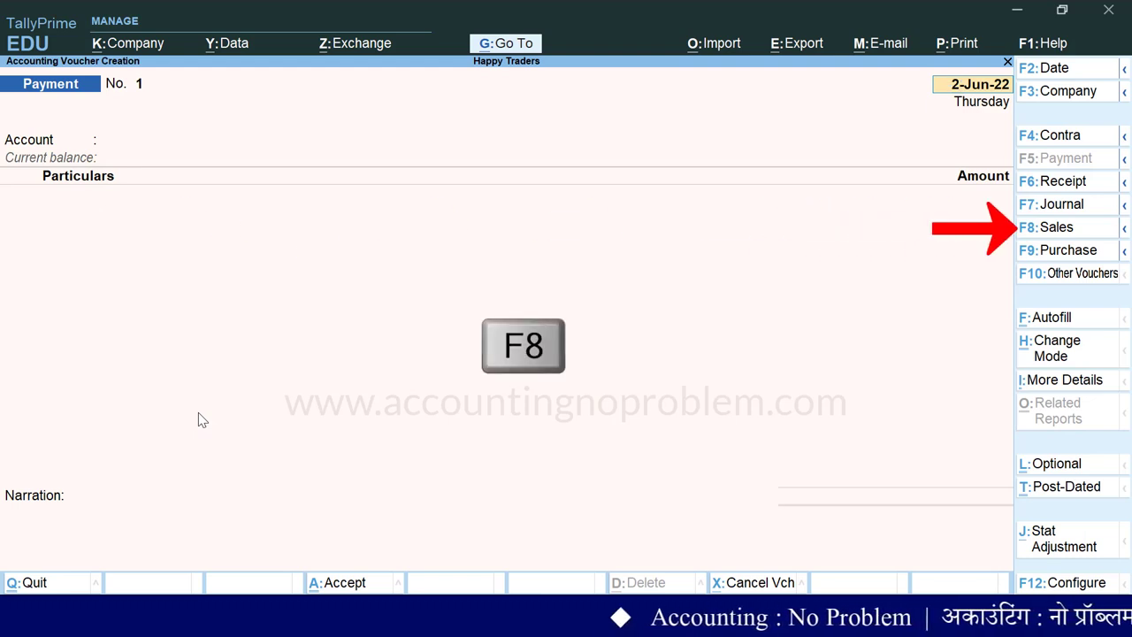
Step: Open a Sales voucher and set 'Provide Rate Inclusive of Tax for Stock Items' to Yes
key(F8)
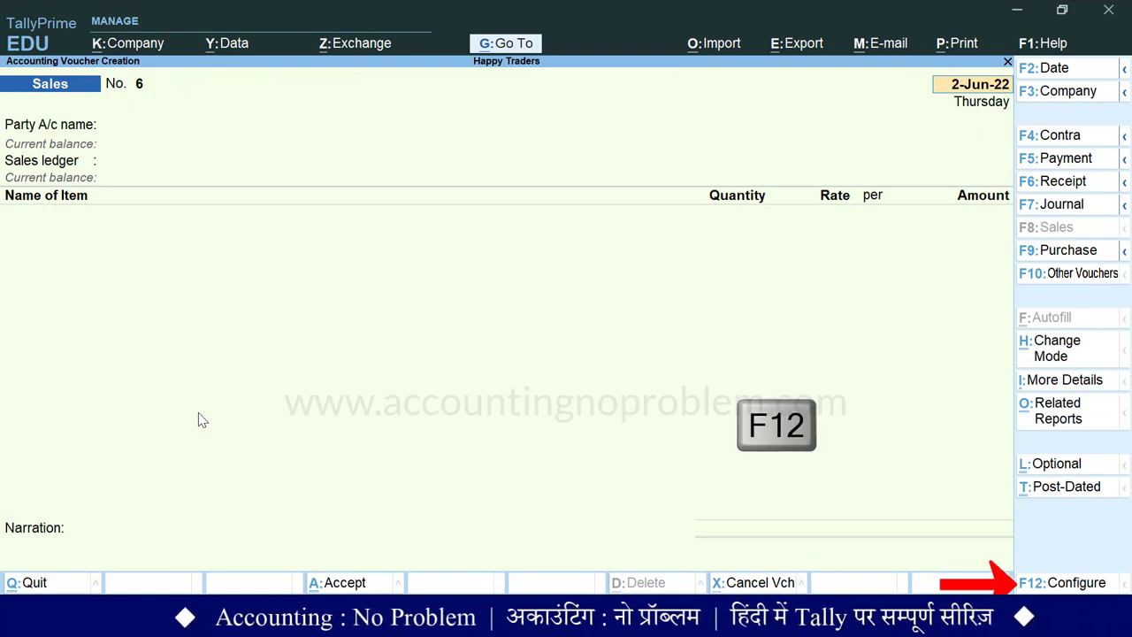
key(F12)
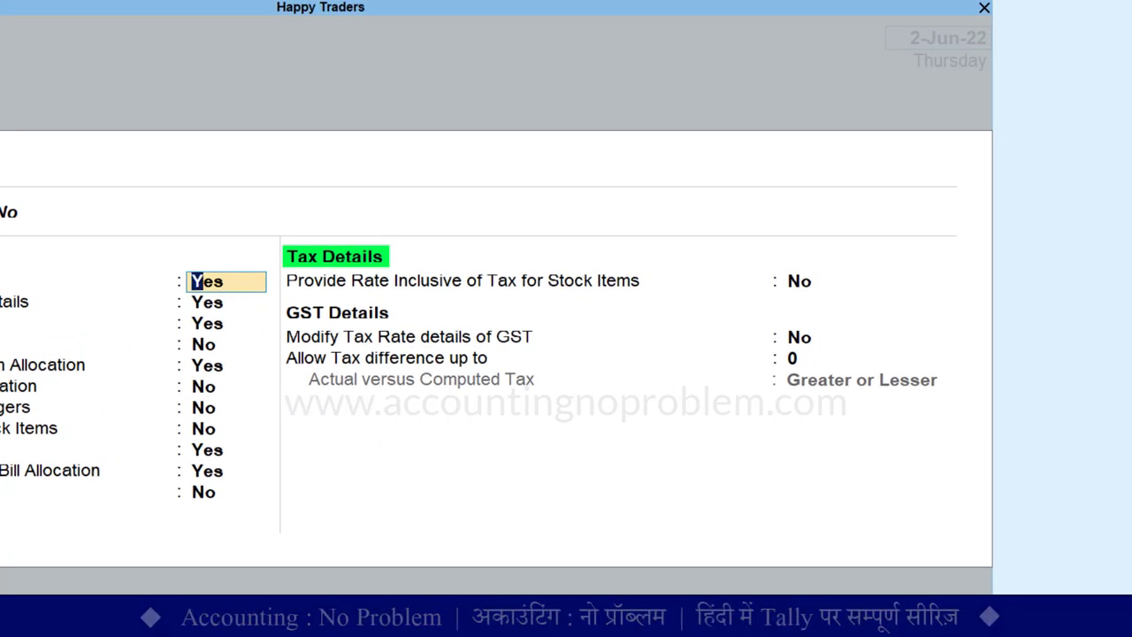
key(Return)
key(Return)
key(Return)
key(Return)
key(Return)
key(Return)
key(Return)
key(Return)
key(Return)
key(Return)
key(Return)
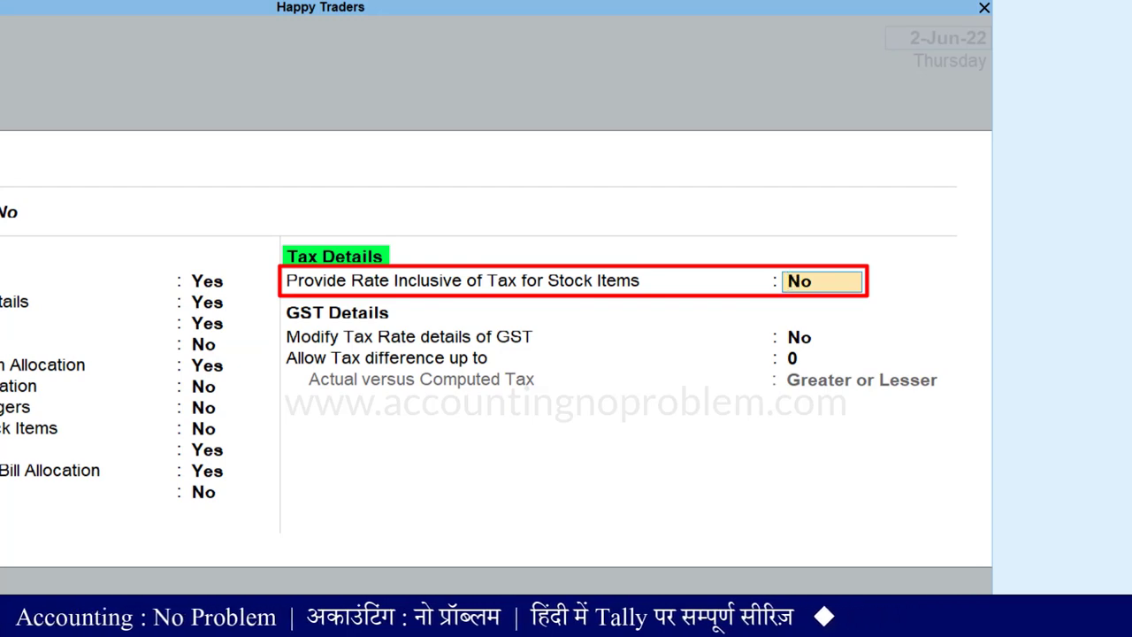
text(yes)
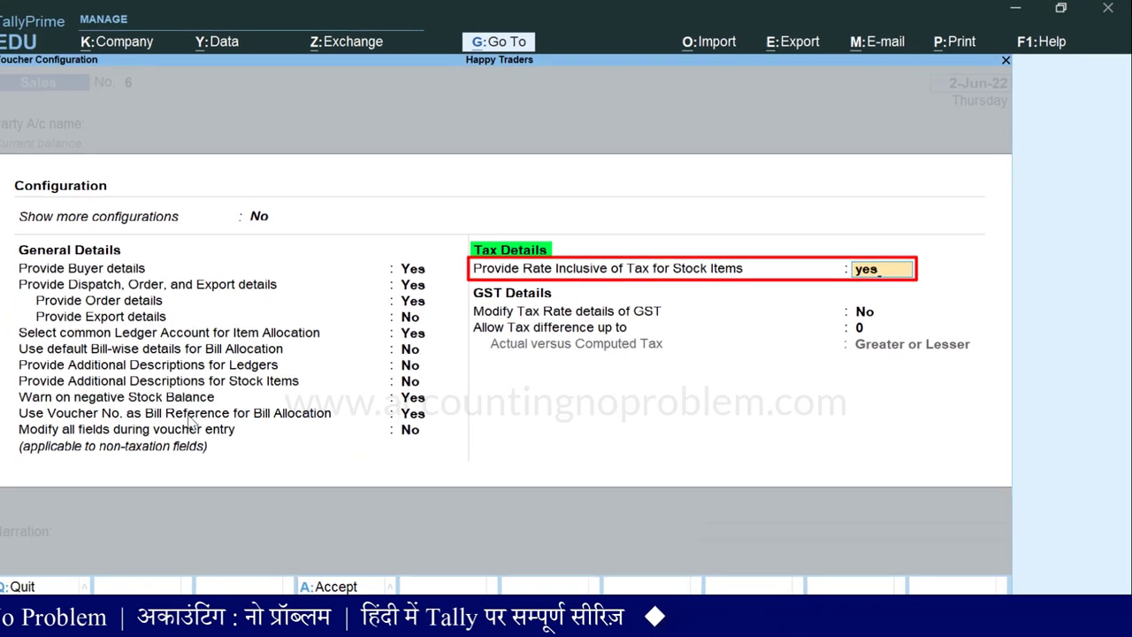
key(ctrl+a)
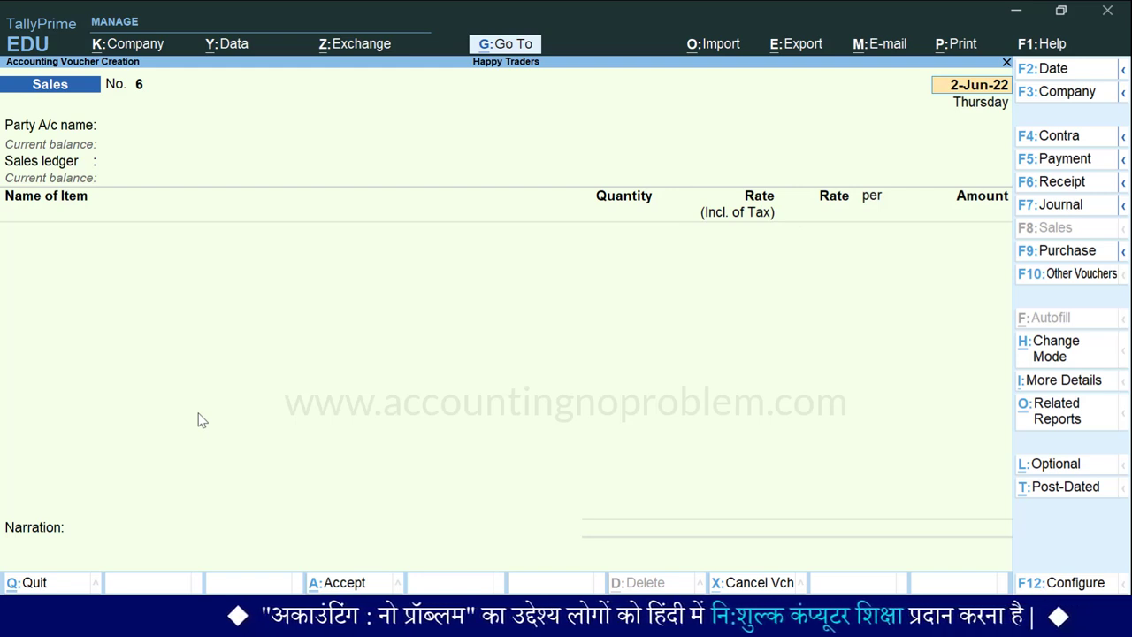
Step: Date the voucher 1-Jul-22, select Cash as party account, and set payment mode to Cash
text(1.7)
key(Return)
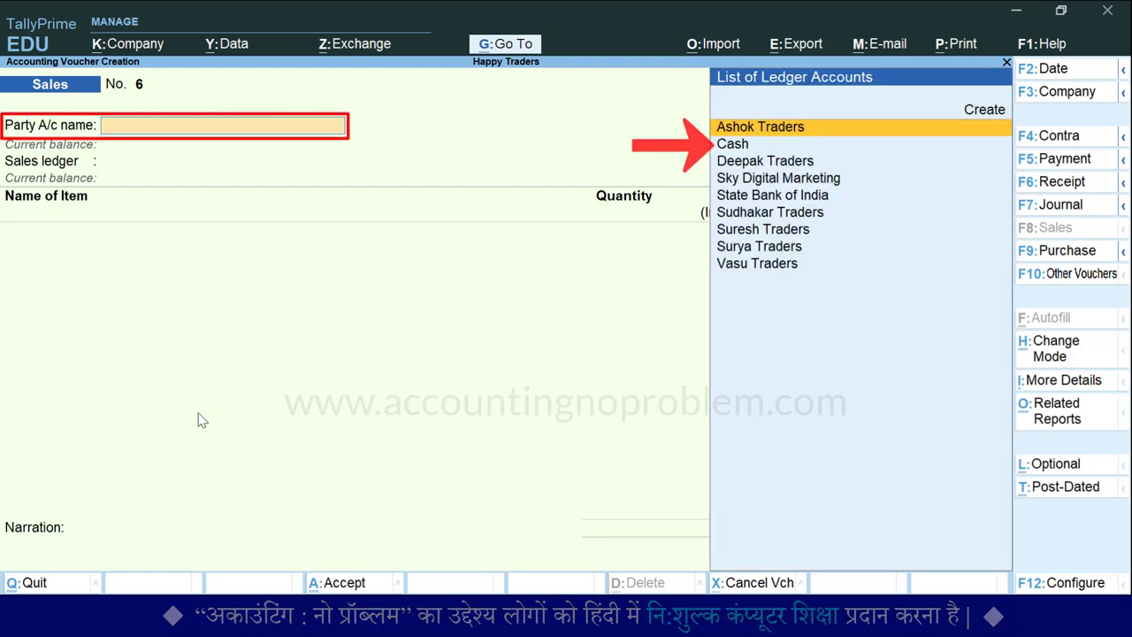
key(Down)
key(Return)
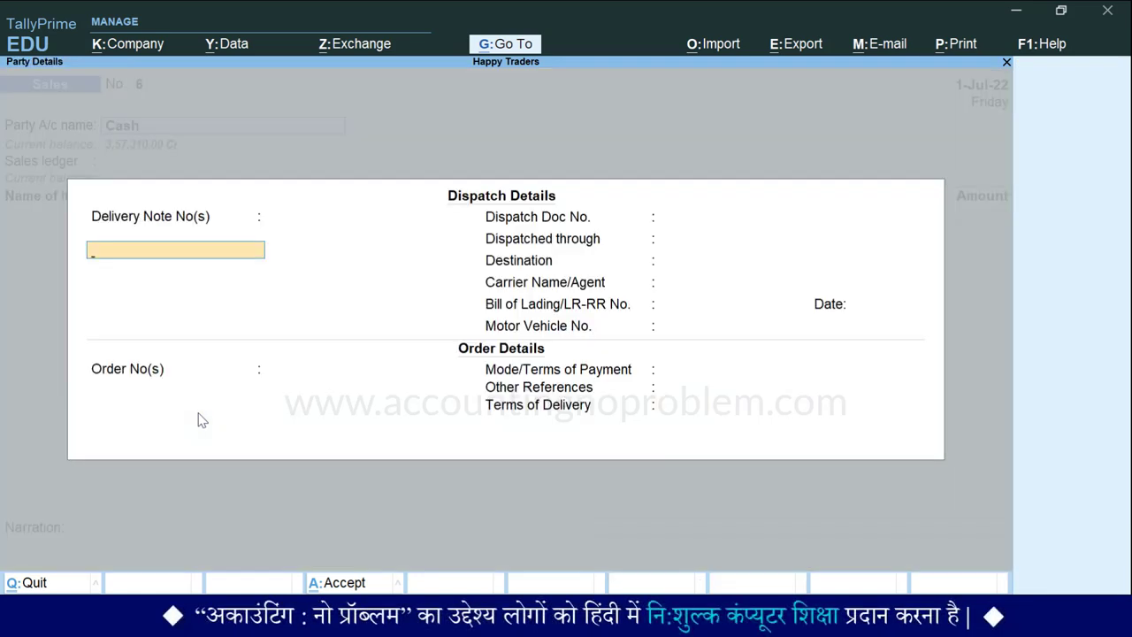
key(Return)
key(Return)
key(Return)
key(Return)
key(Return)
key(Return)
key(Return)
key(Return)
key(Return)
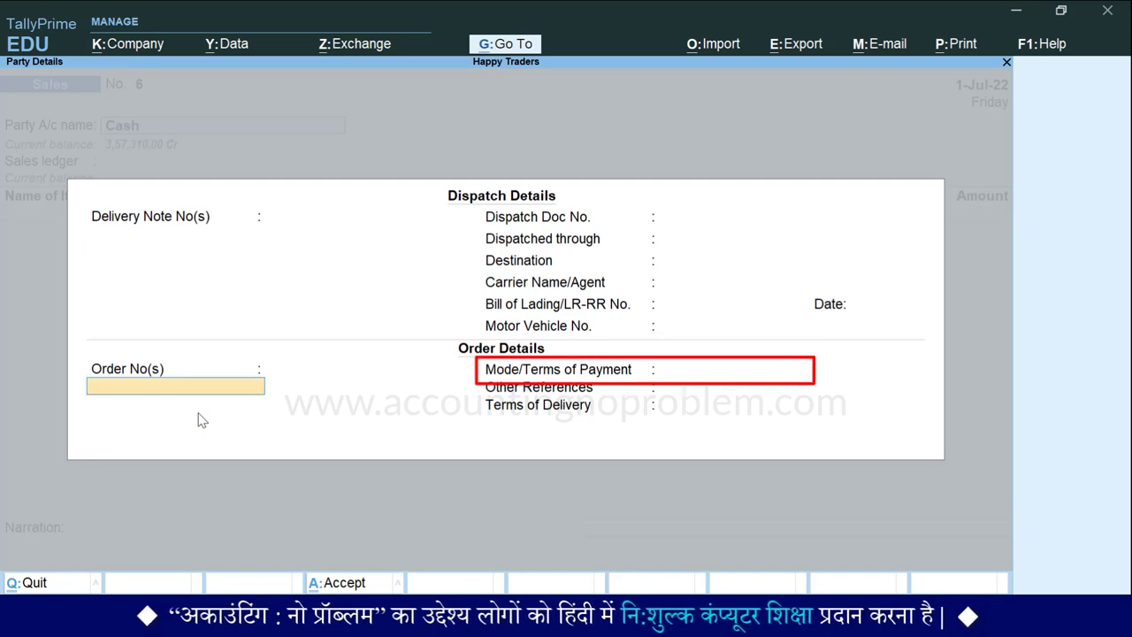
text(Cash)
key(Return)
key(Return)
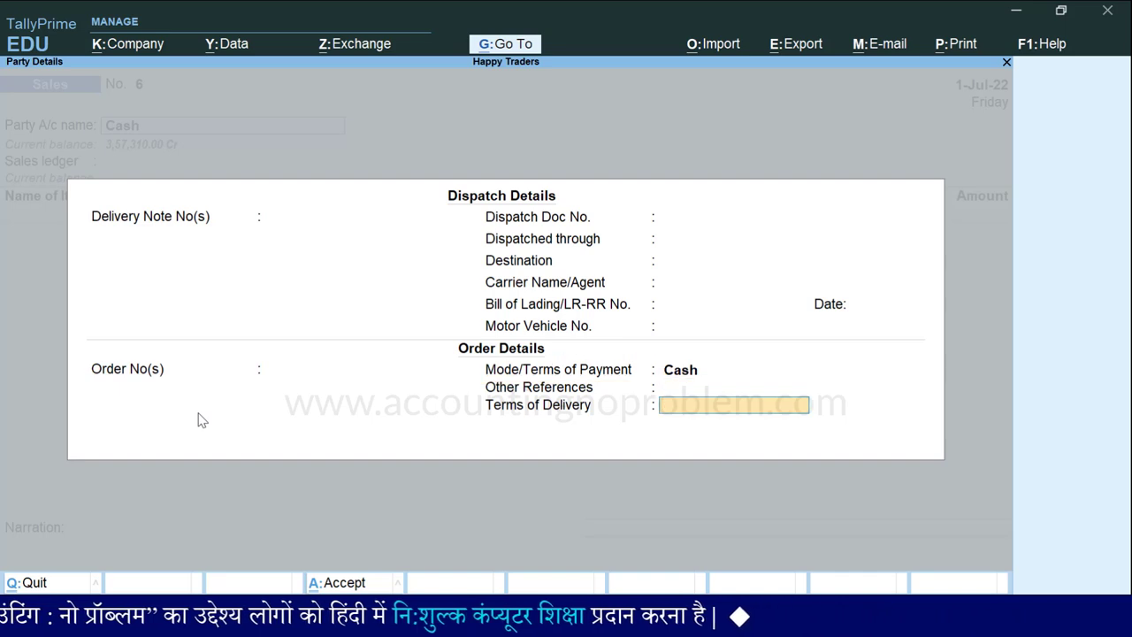
key(Return)
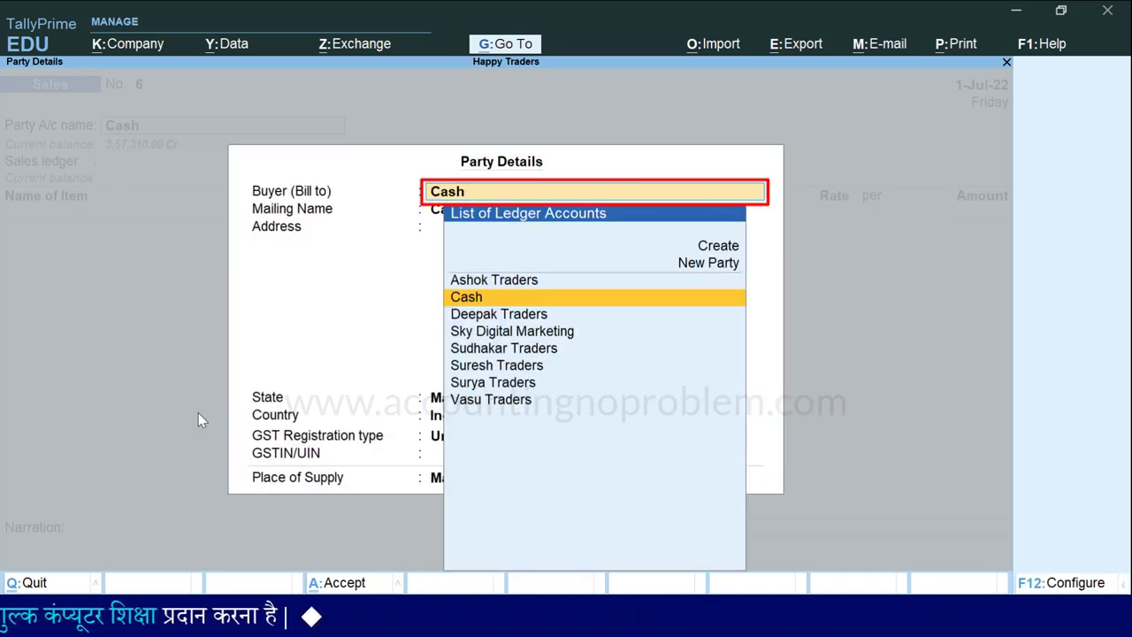
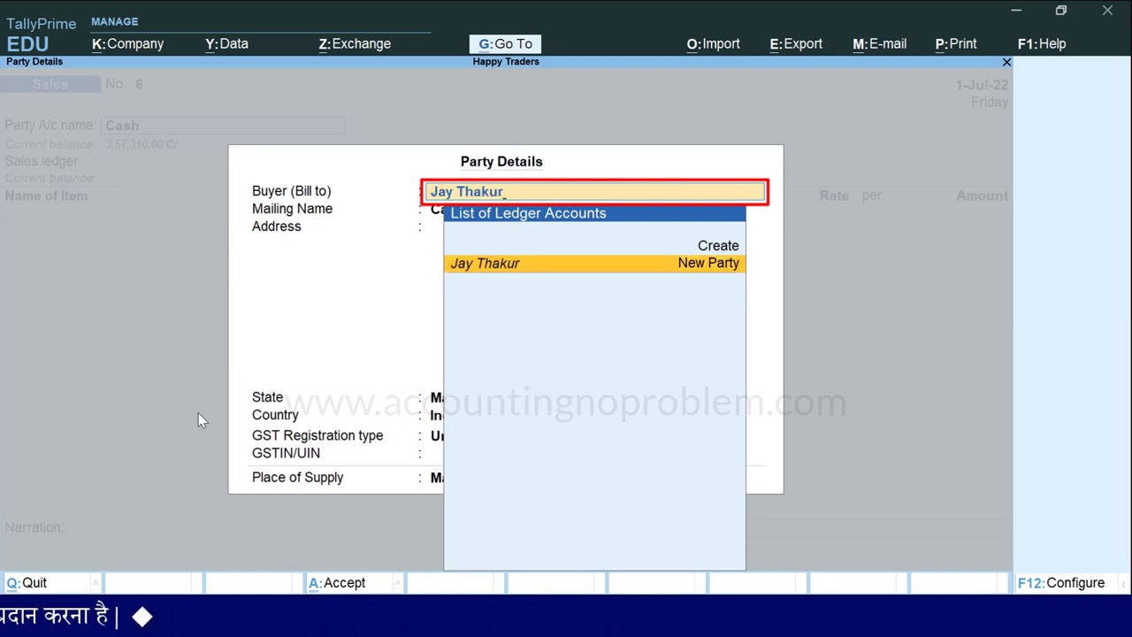
Step: Enter the buyer's name and address, with Madhya Pradesh state and Consumer registration type
key(Return)
key(Return)
key(Return)
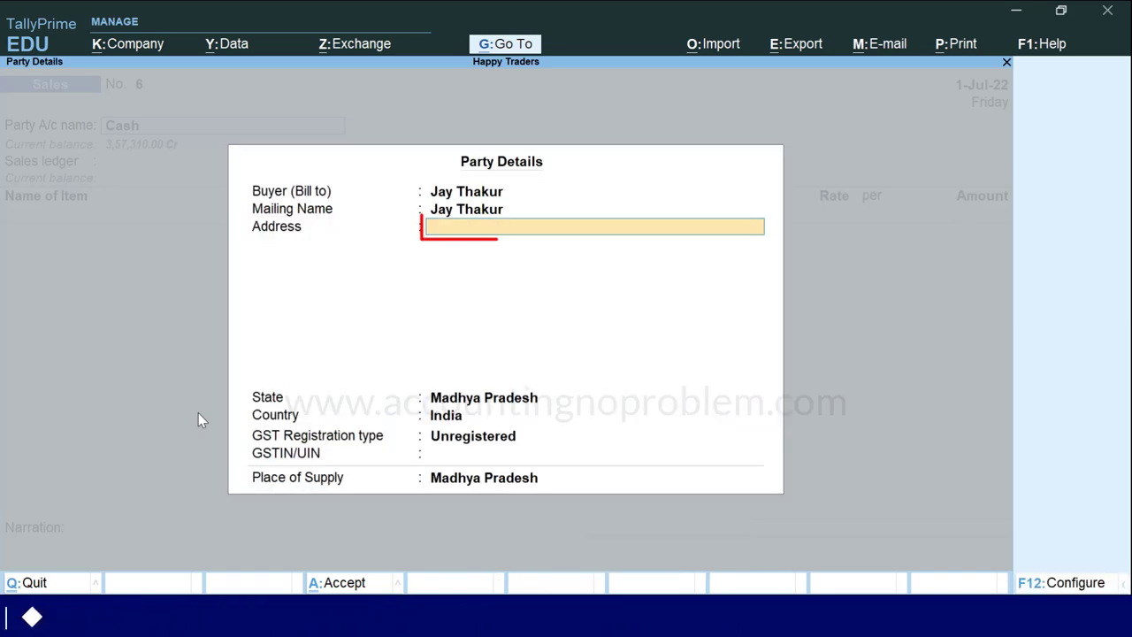
text(Jabalpur)
key(Return)
key(Return)
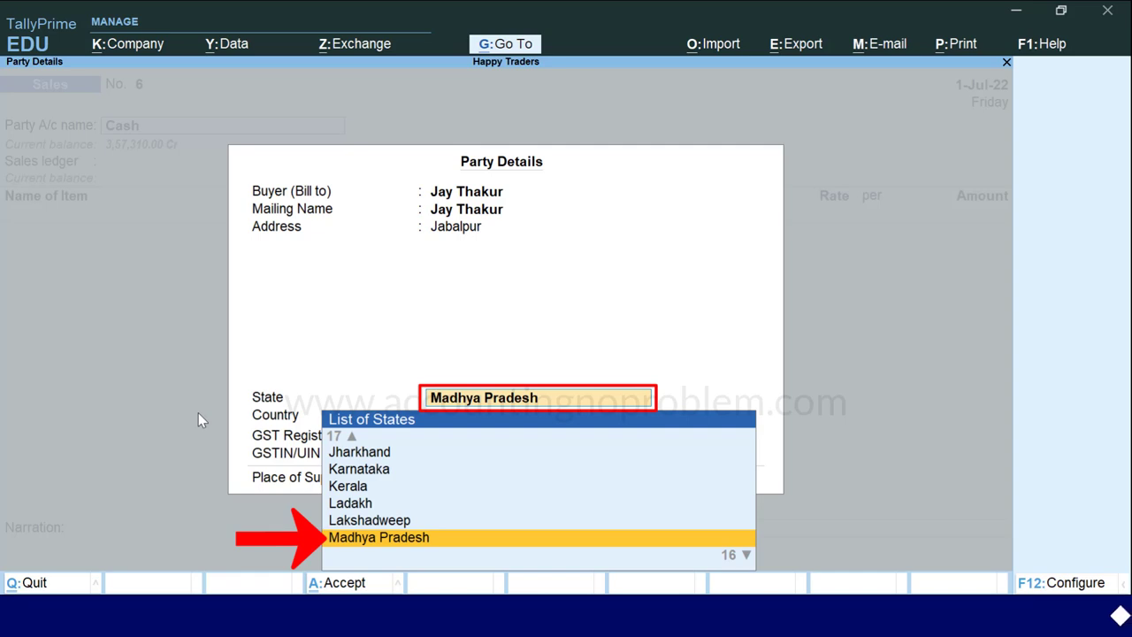
key(Return)
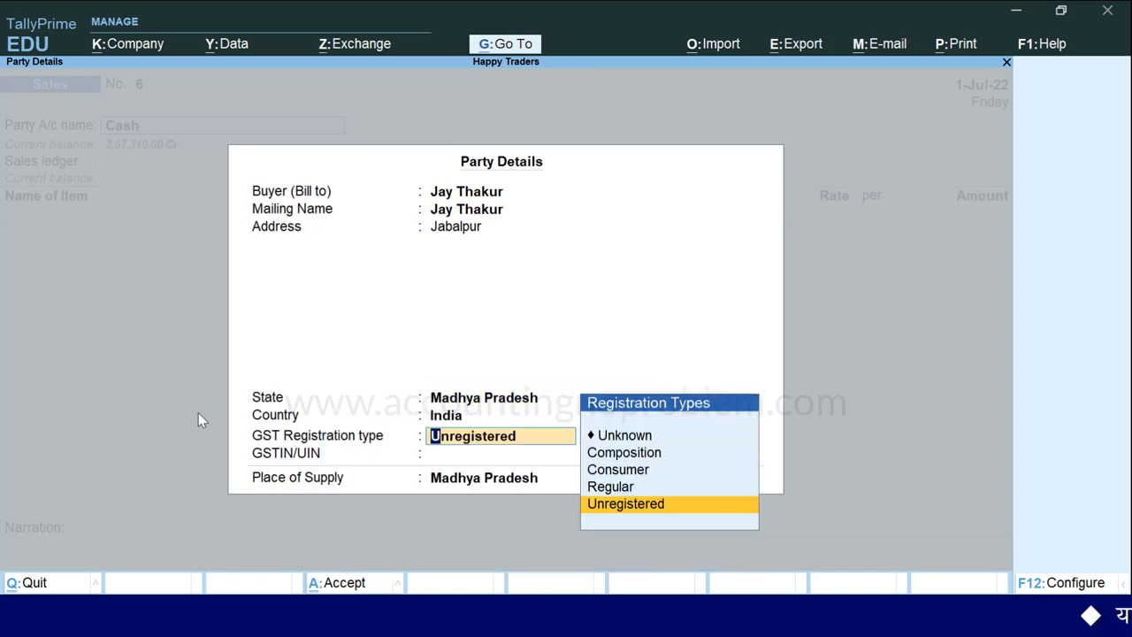
key(Up)
key(Up)
key(Return)
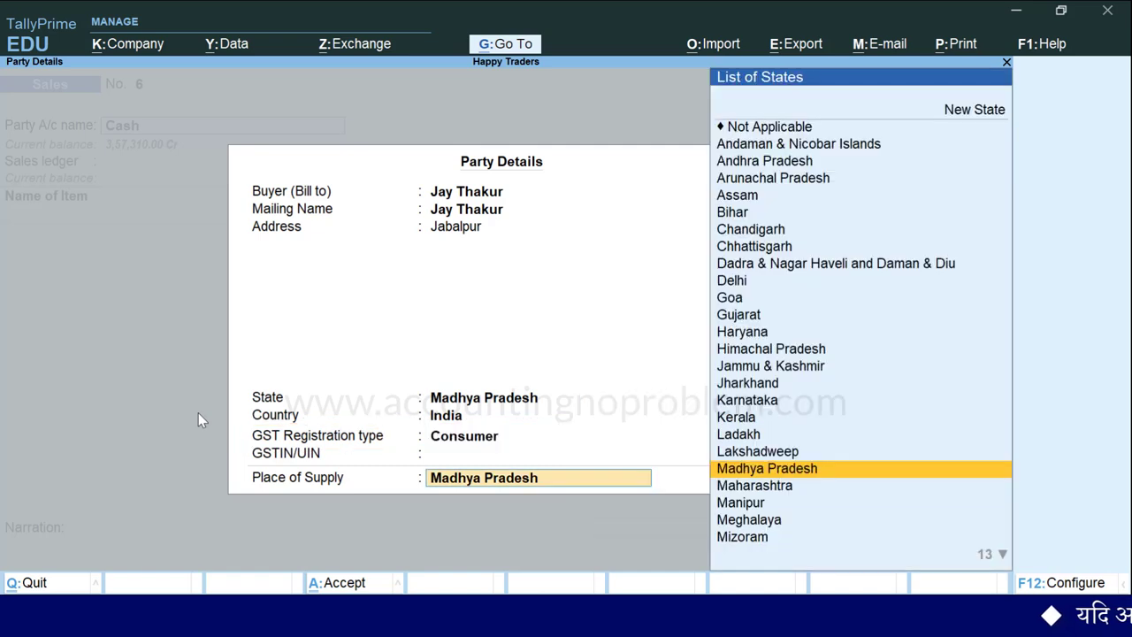
key(Return)
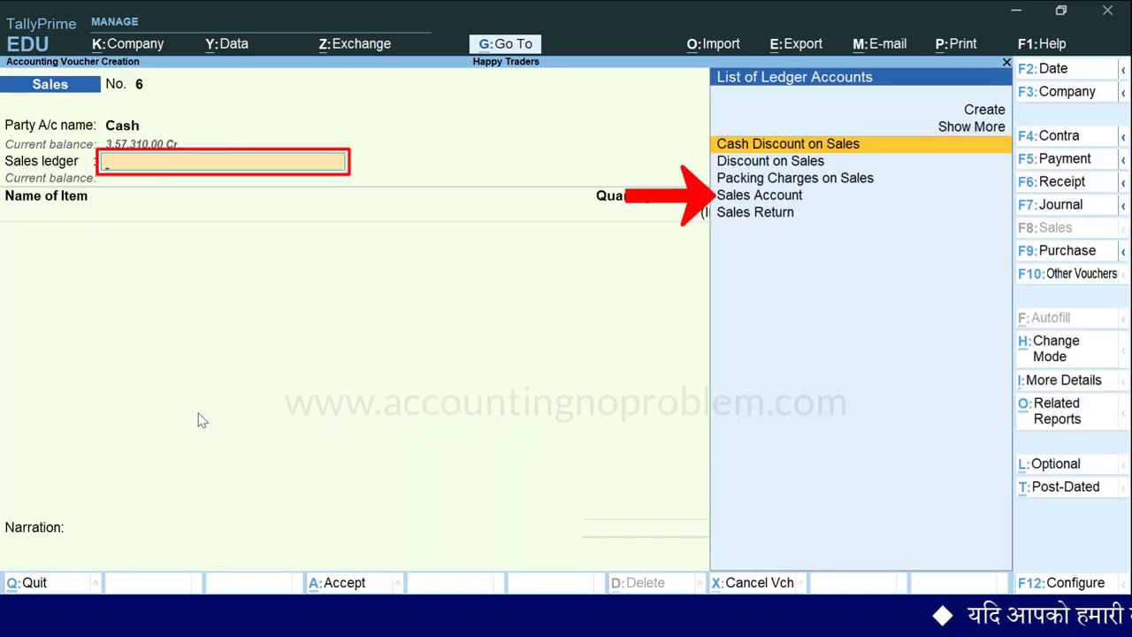
Step: Post to Sales Account and add 1 Printer at 16,520 tax-inclusive, giving a 14,000 rate
key(Down)
key(Down)
key(Down)
key(Return)
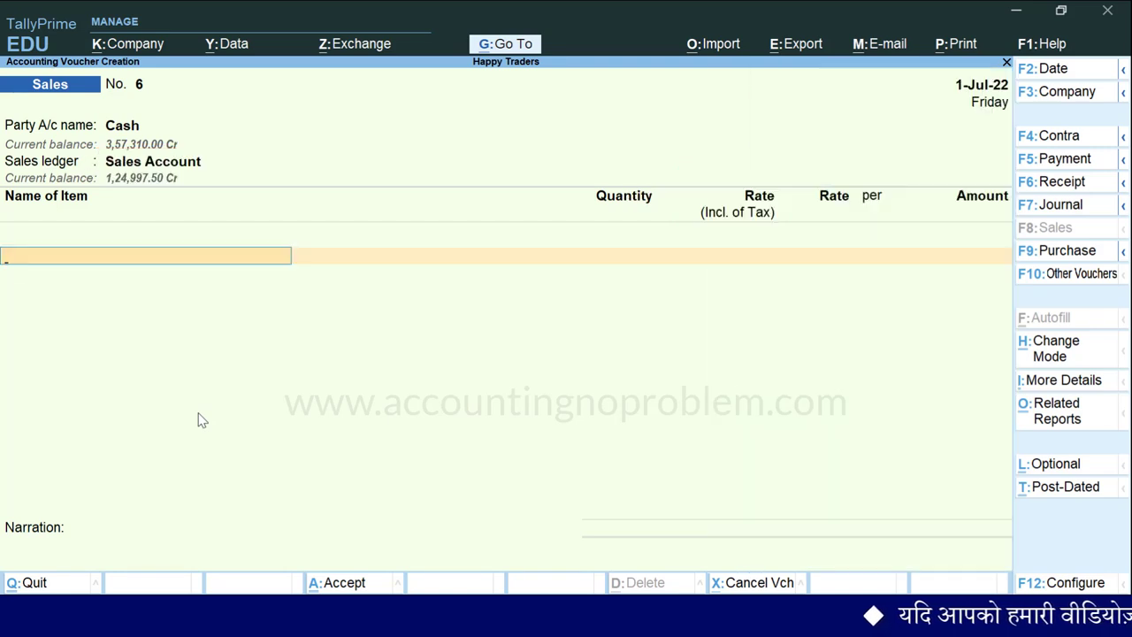
text(P)
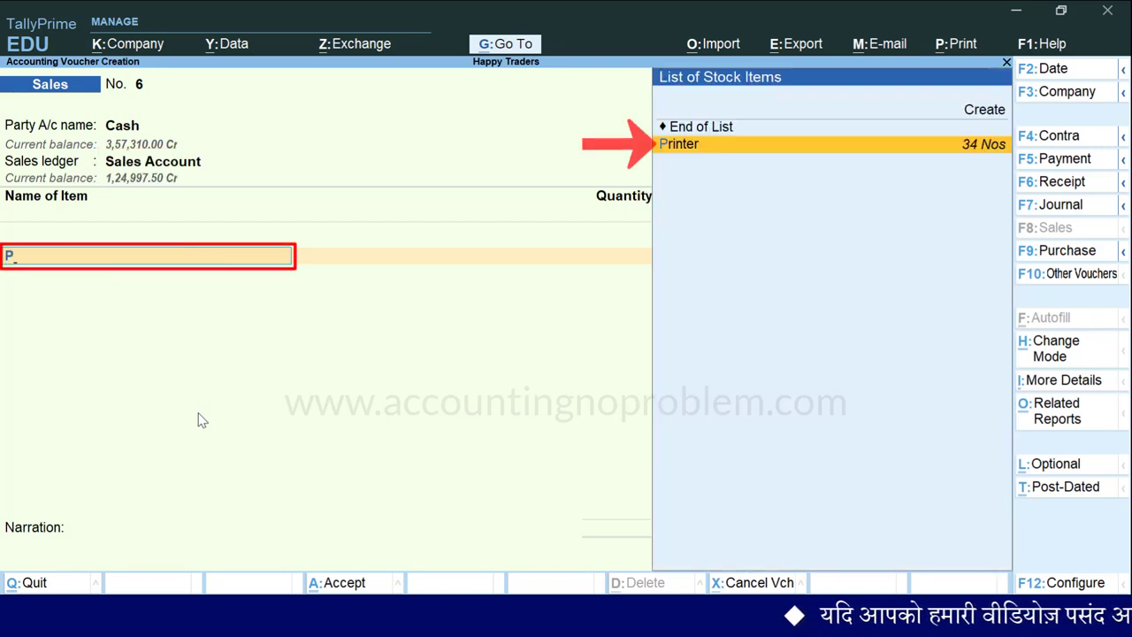
key(Return)
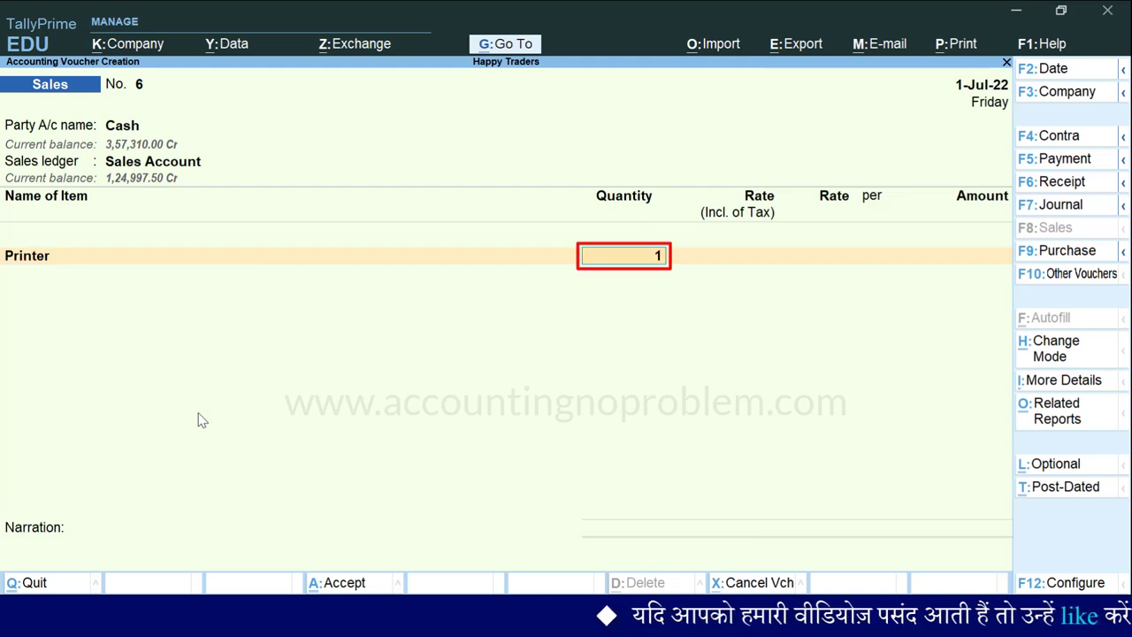
key(Return)
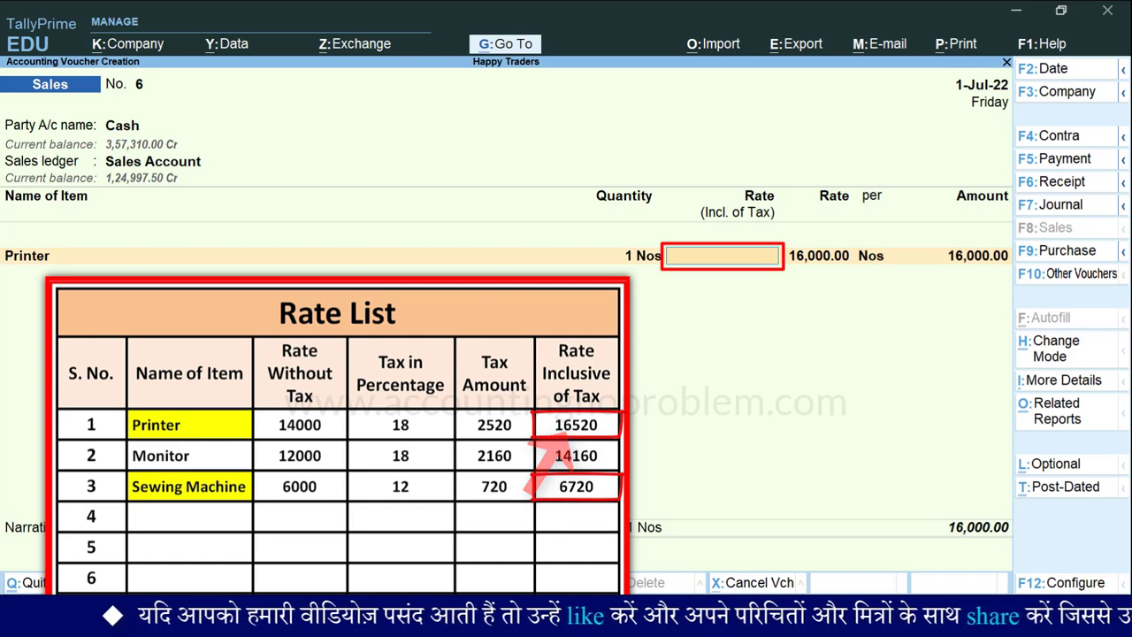
text(16,)
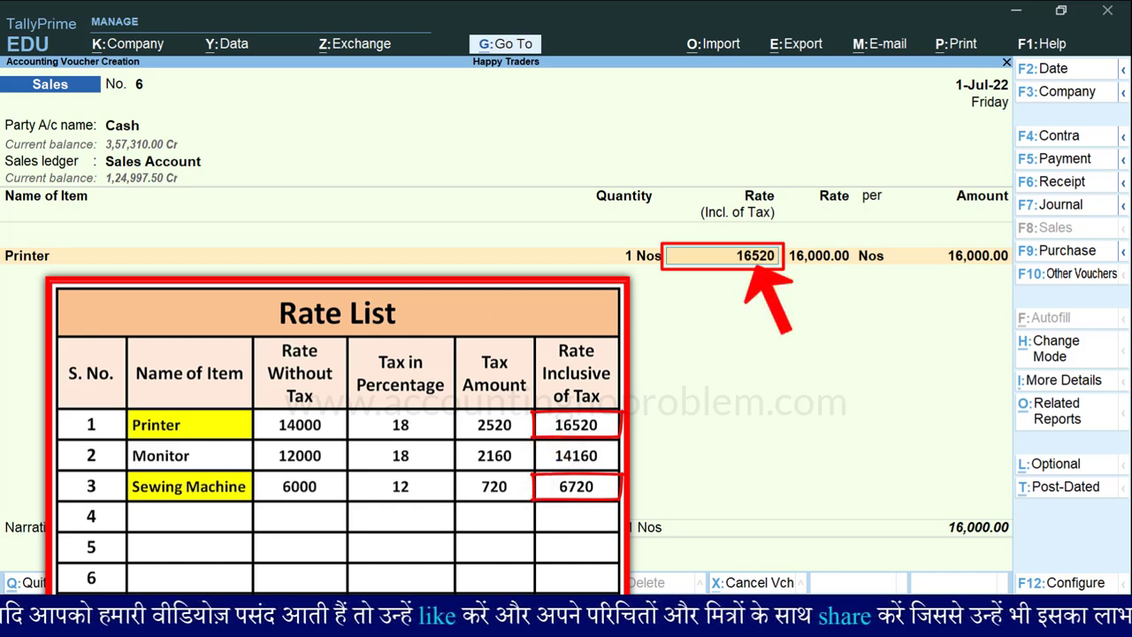
text(520)
key(Return)
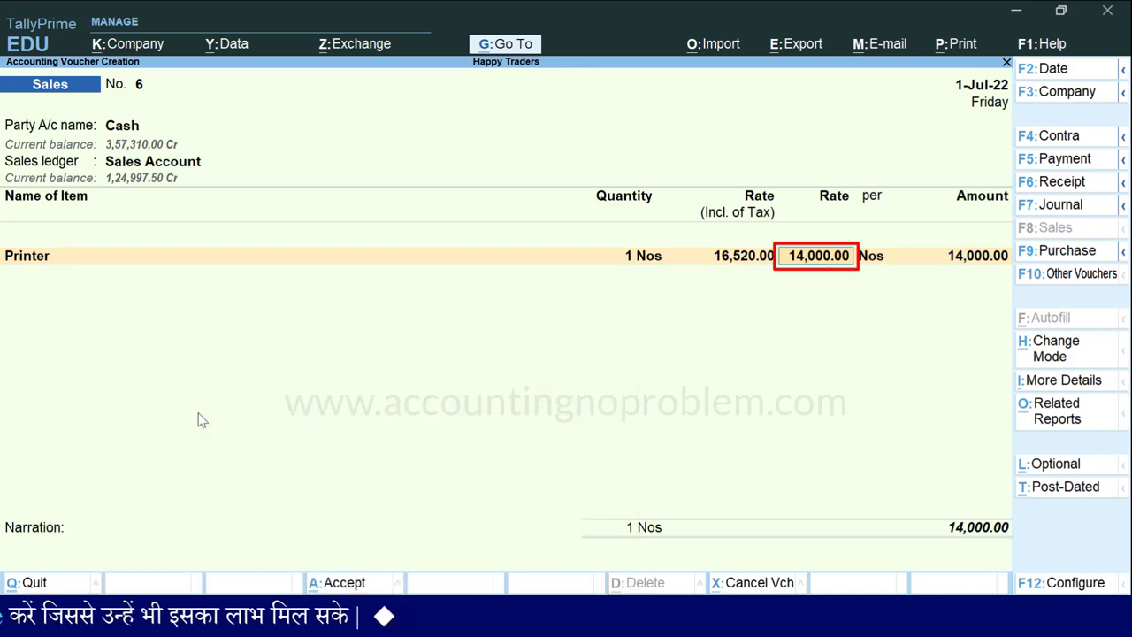
key(Return)
key(Return)
key(Return)
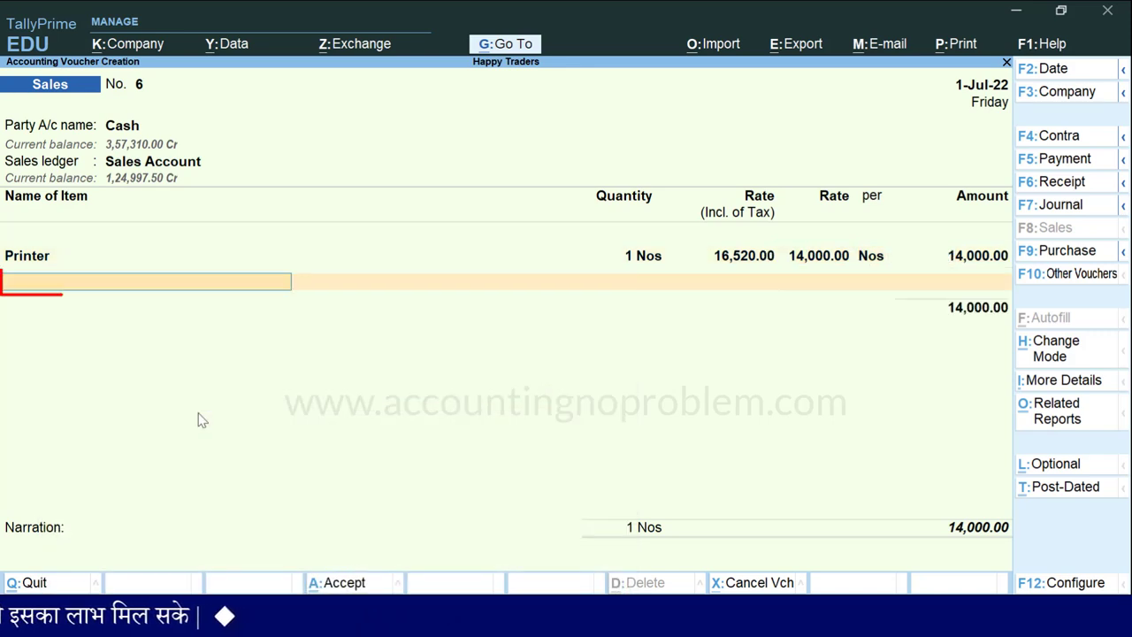
Step: Add 1 Sewing Machine at 6,720 tax-inclusive, yielding a 6,000.00 rate and 20,000.00 subtotal
text(S)
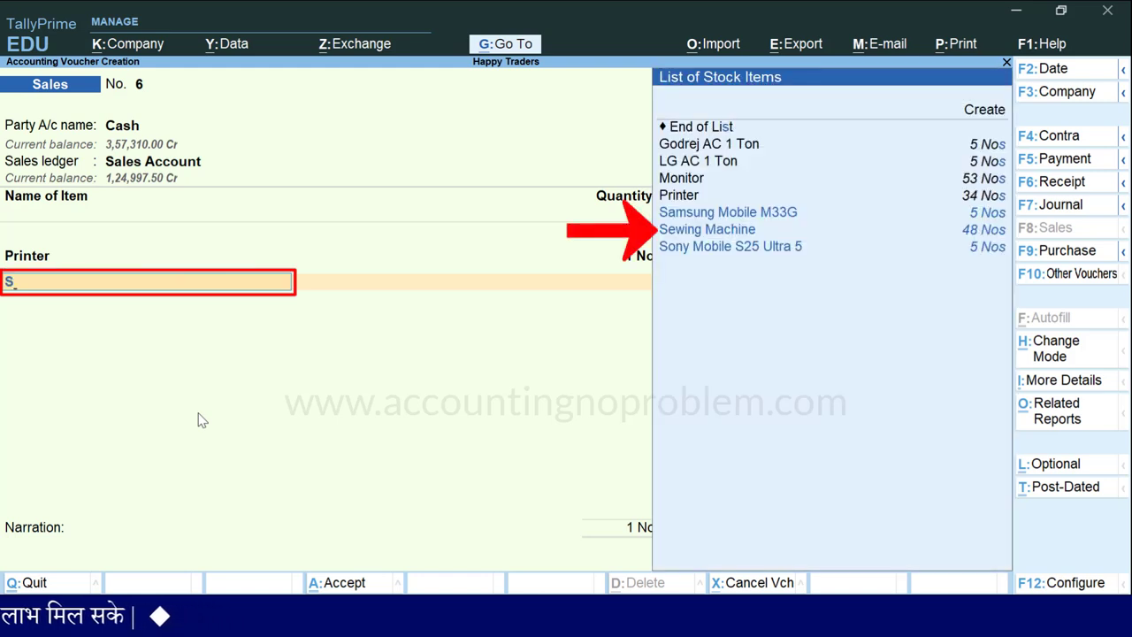
key(Down)
key(Return)
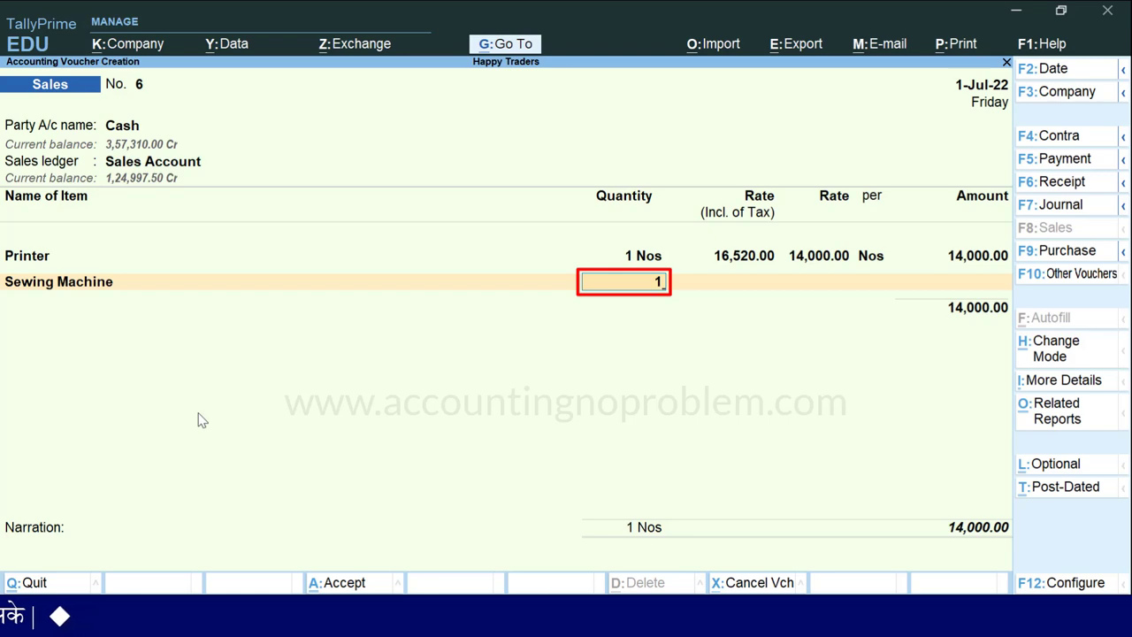
text(1)
key(Return)
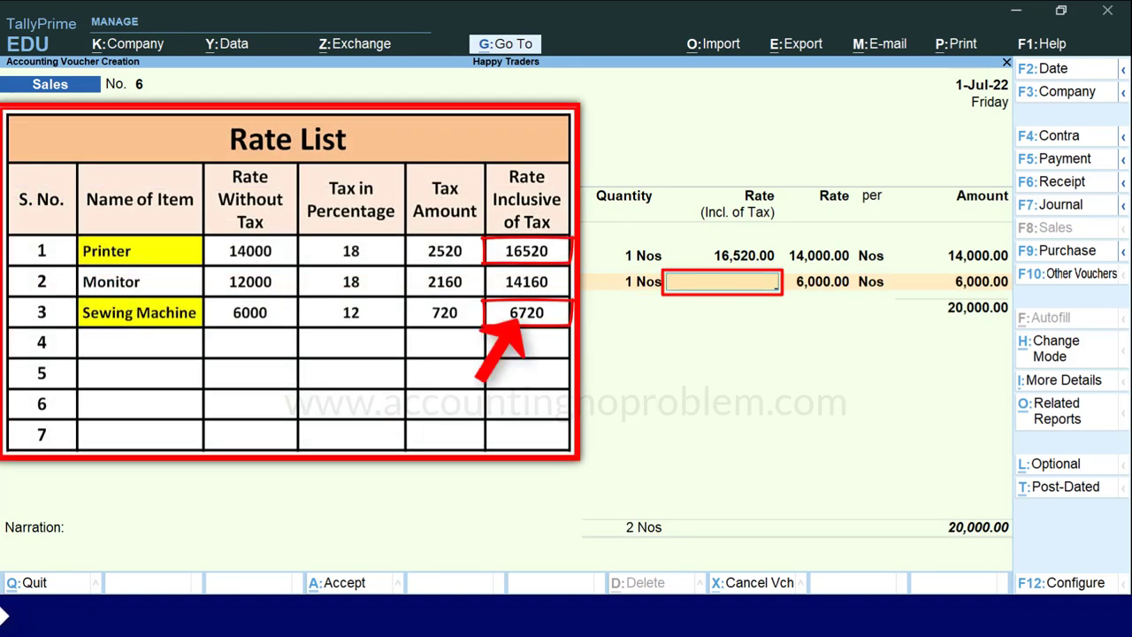
text(6,720)
key(Return)
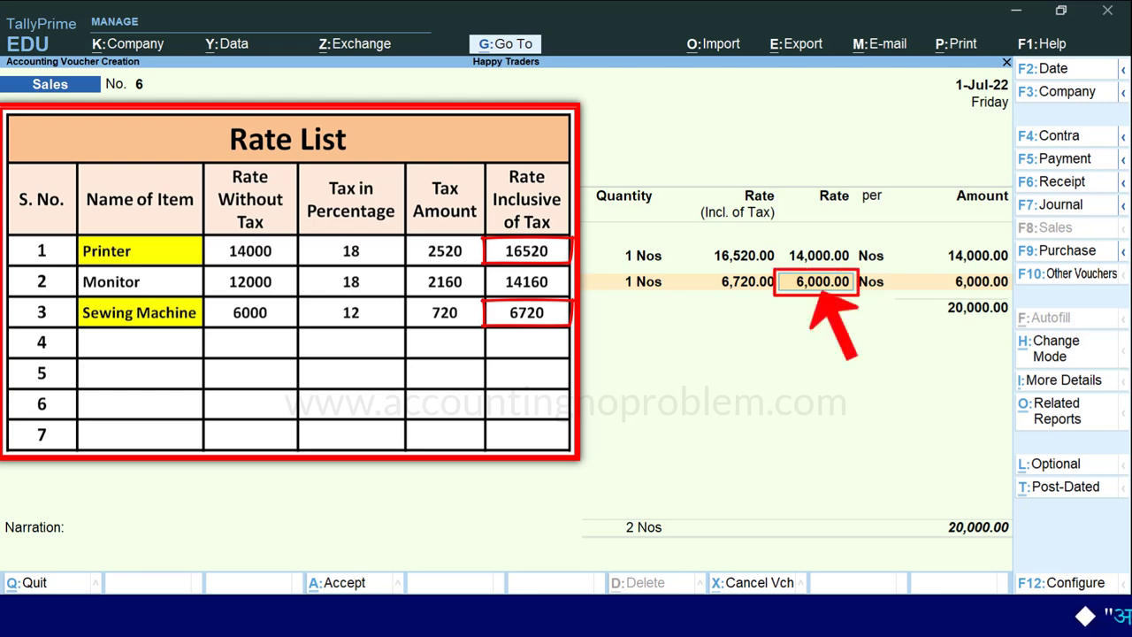
key(Return)
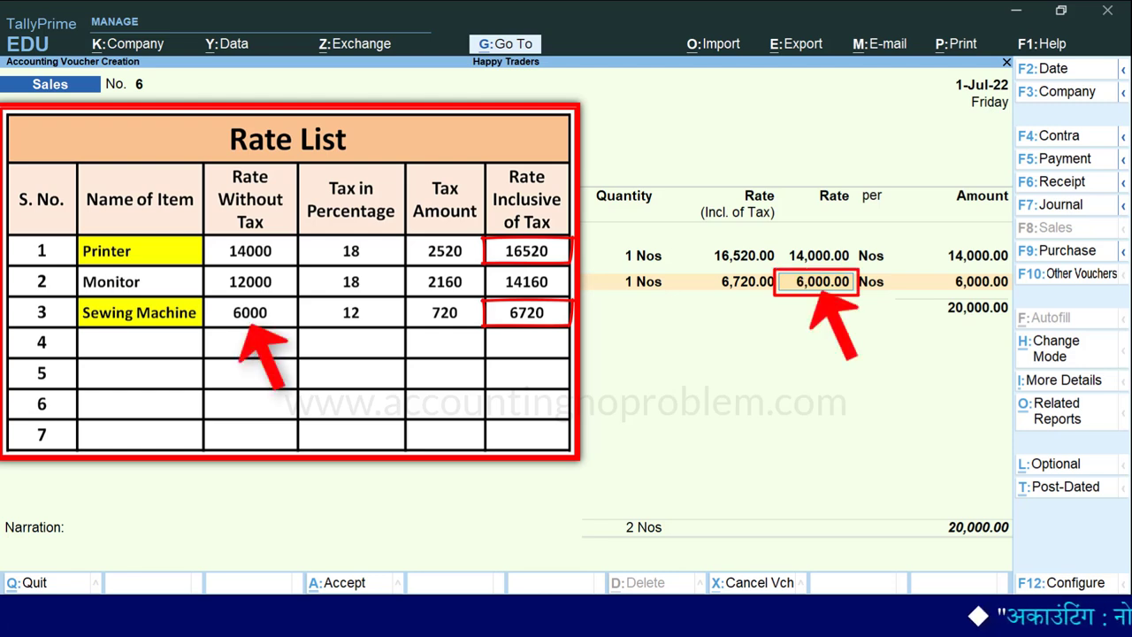
key(Return)
key(Return)
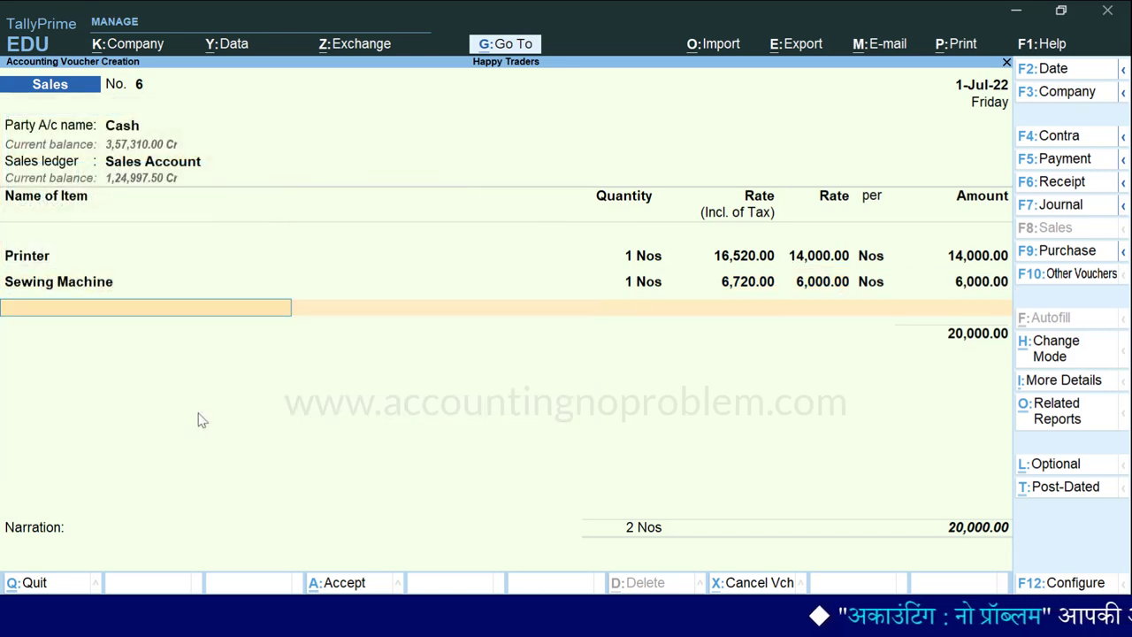
Step: Add CGST and SGST ledger lines, accepting the automatic 1,620.00 amounts
text(Cg)
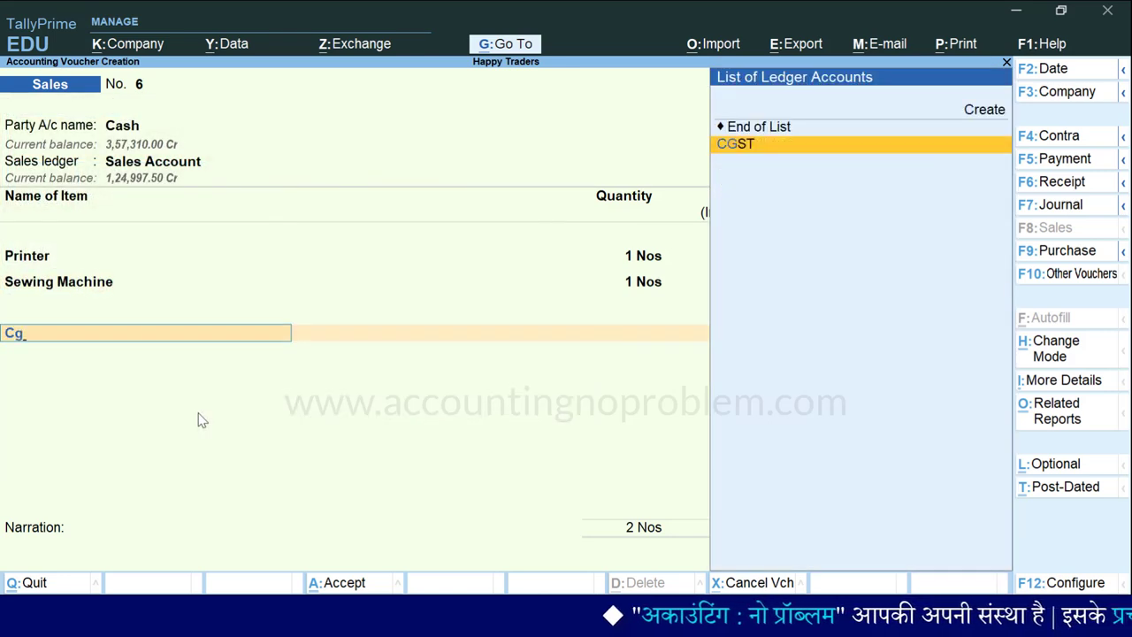
key(Return)
text(Sg)
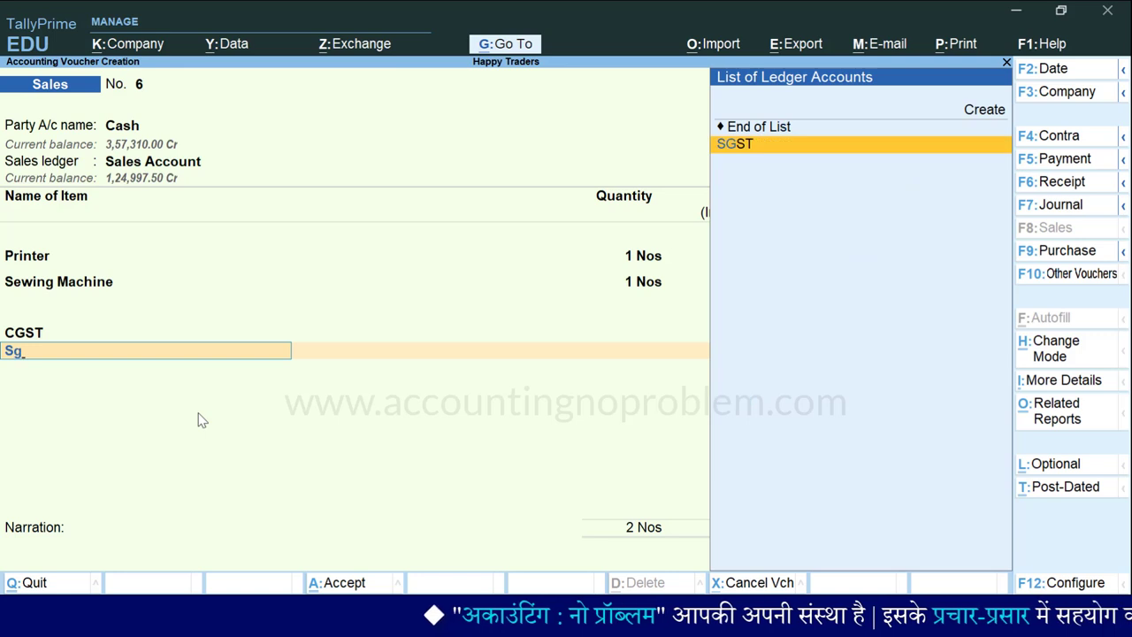
key(Return)
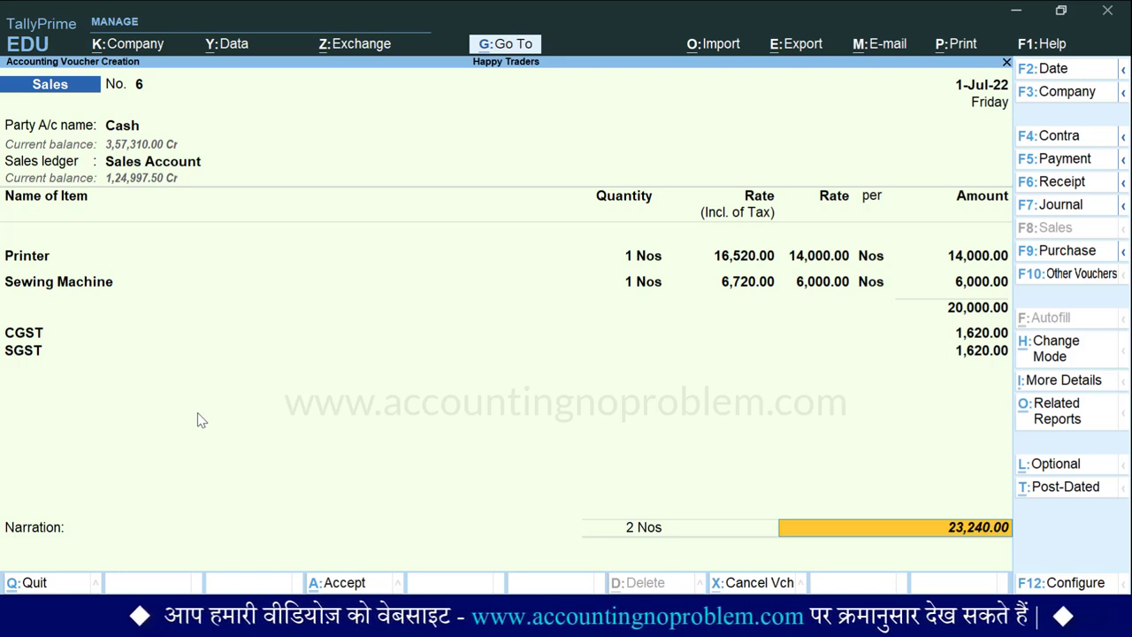
Step: Change the tax-inclusive rates to 15,999.99 for the Printer and 5,999.99 for the Sewing Machine
key(BackSpace)
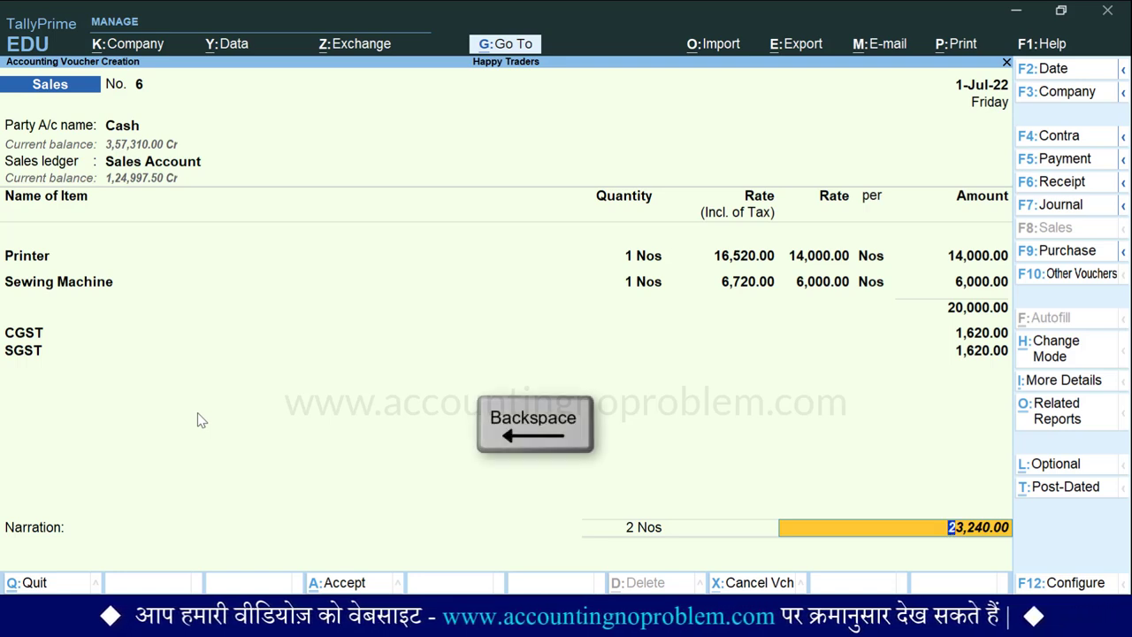
key(BackSpace)
key(BackSpace)
key(BackSpace)
key(BackSpace)
key(BackSpace)
key(BackSpace)
key(BackSpace)
key(BackSpace)
key(BackSpace)
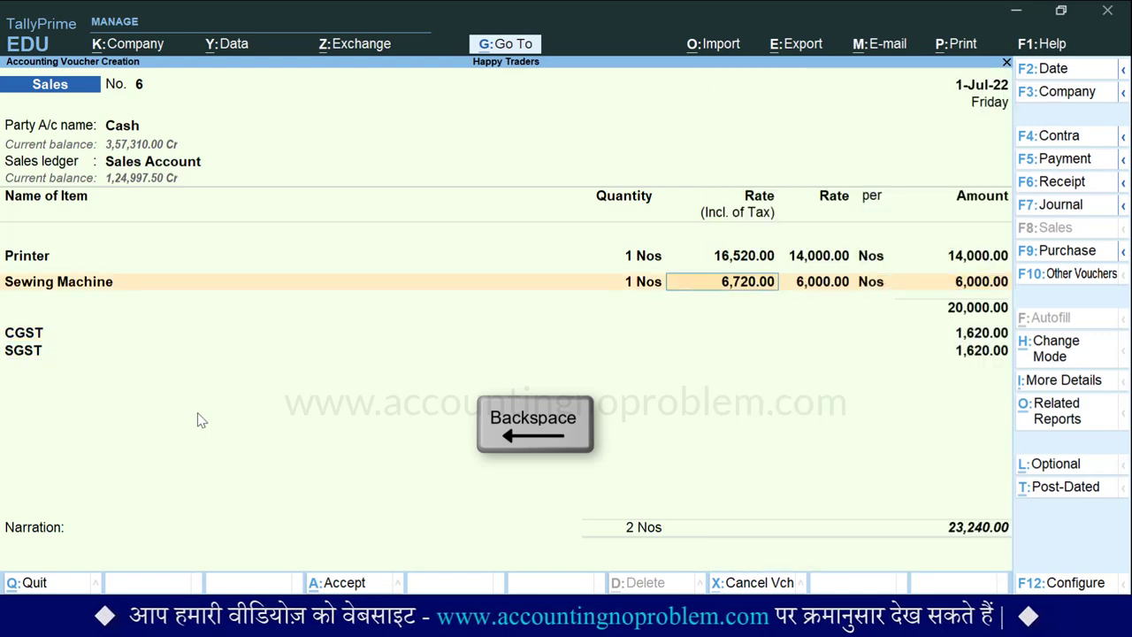
key(BackSpace)
key(BackSpace)
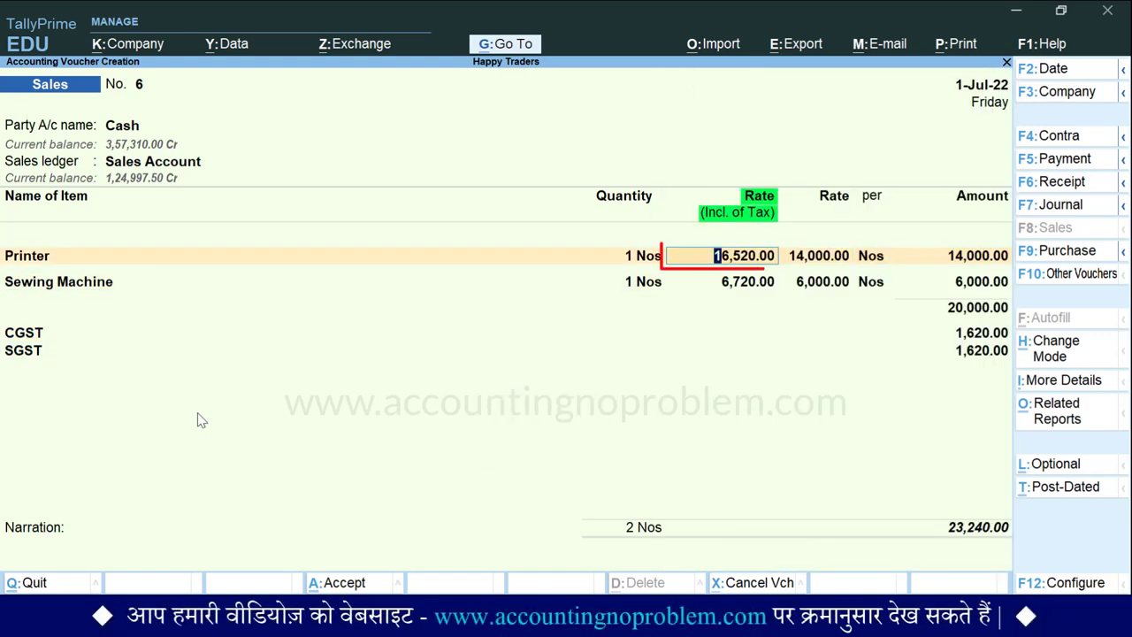
text(15,)
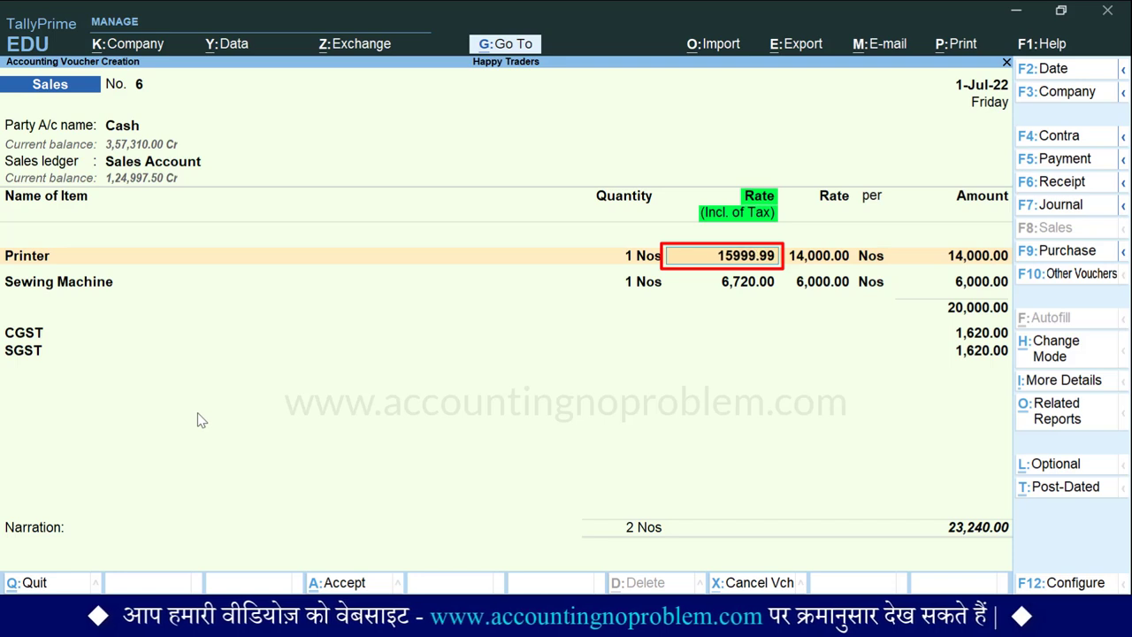
text(999.99)
key(Return)
key(Return)
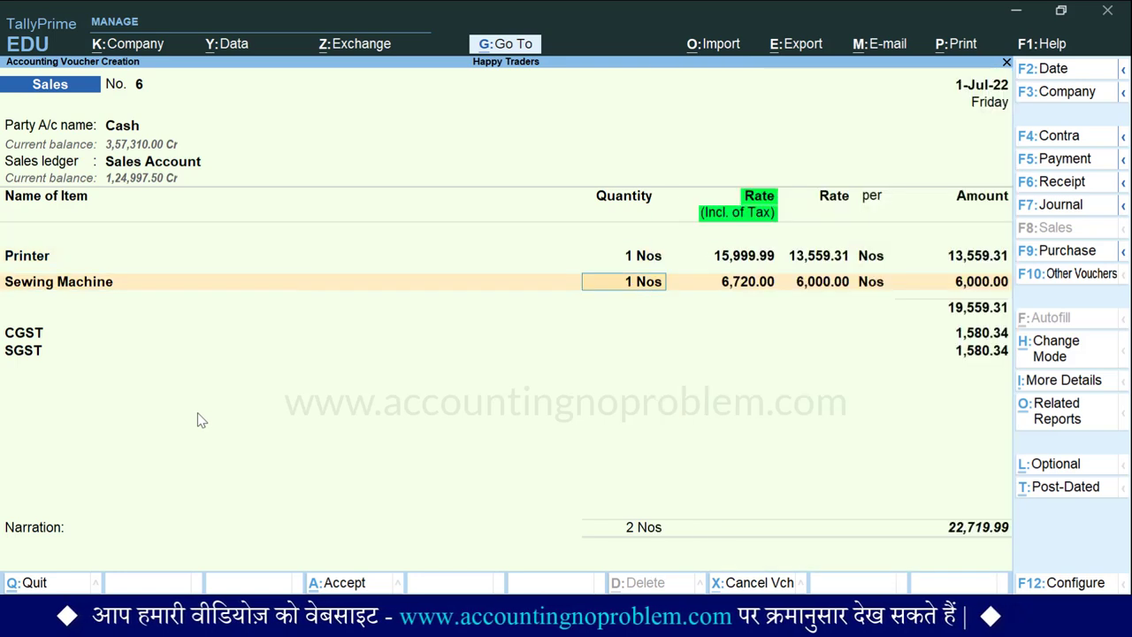
key(Return)
text(5999.99)
key(Return)
key(Return)
key(Return)
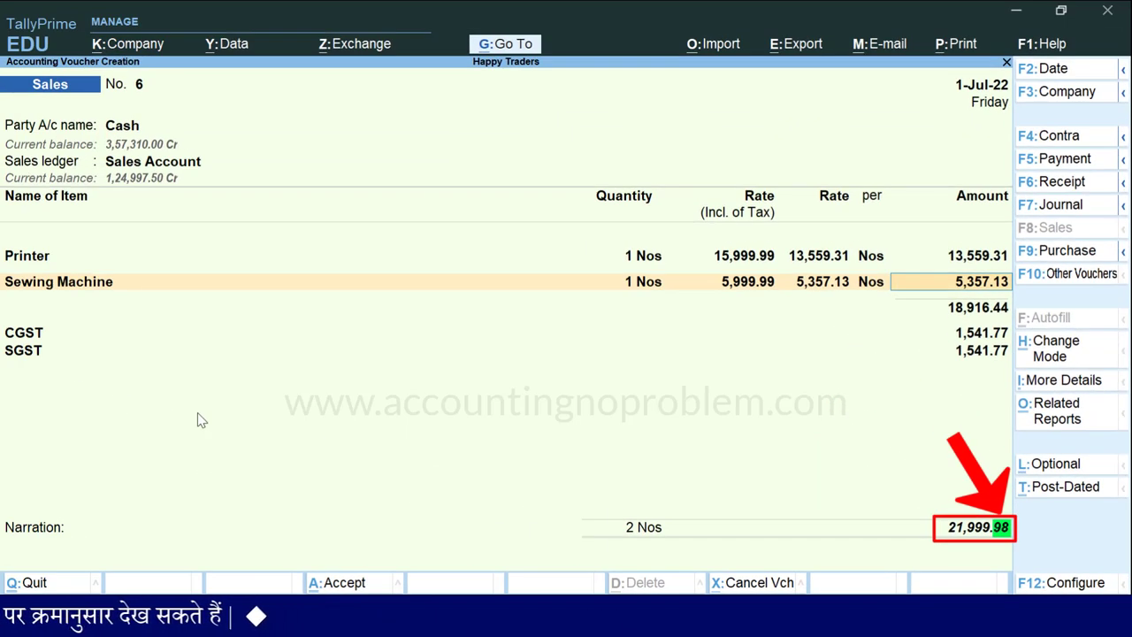
Step: Accept recalculated CGST and SGST, add a 0.02 Round Off line, and save voucher 6
key(Return)
key(Return)
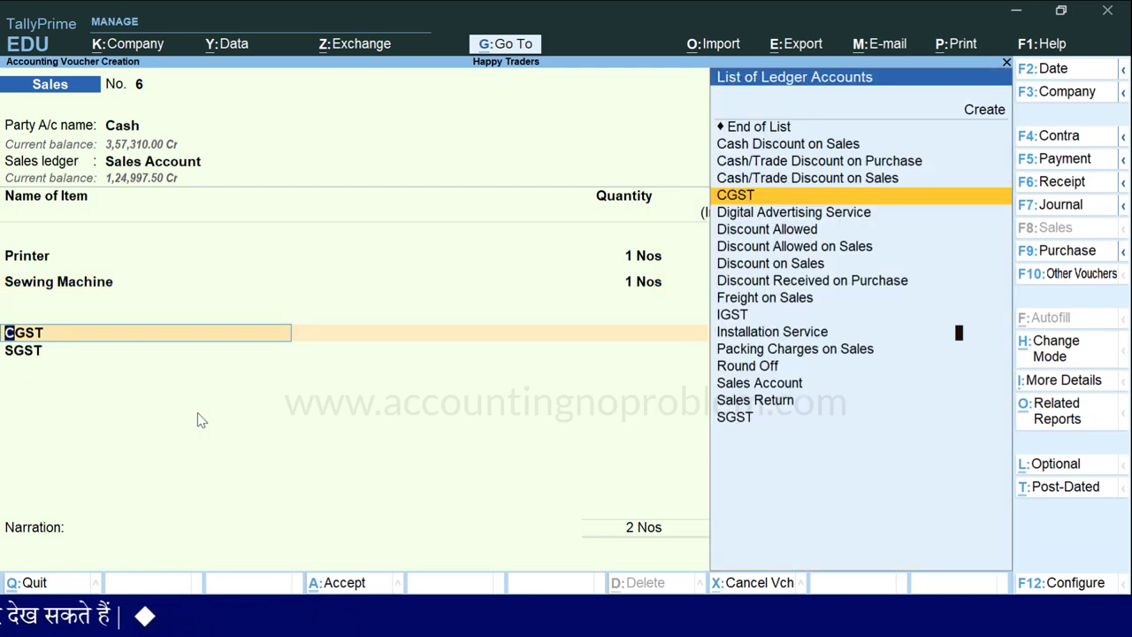
key(Return)
key(Return)
key(Return)
key(Return)
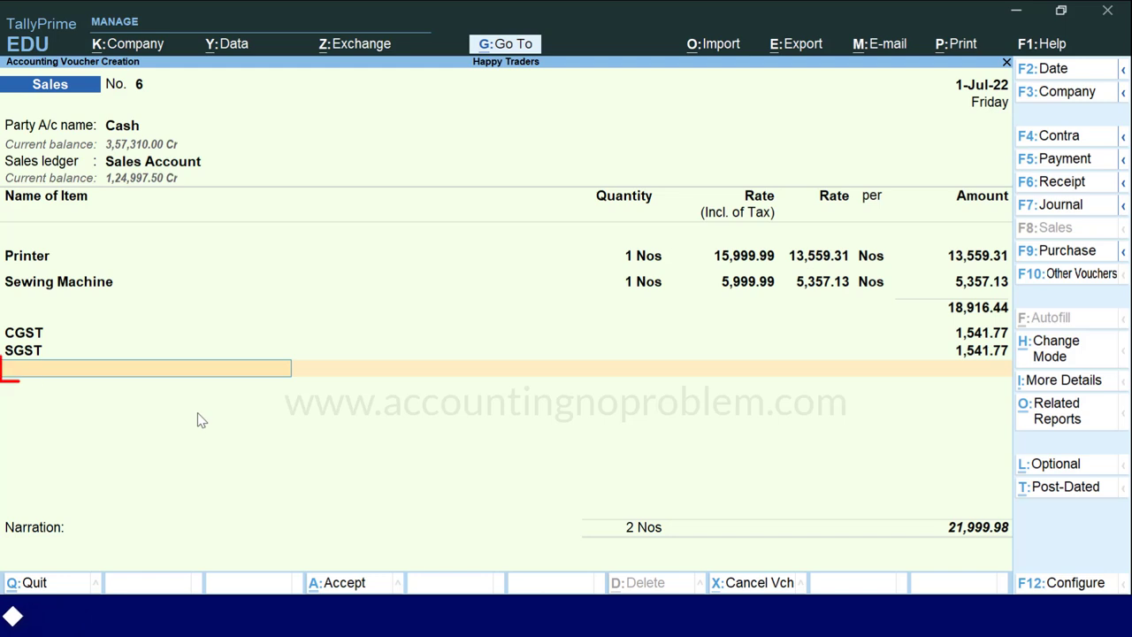
text(R)
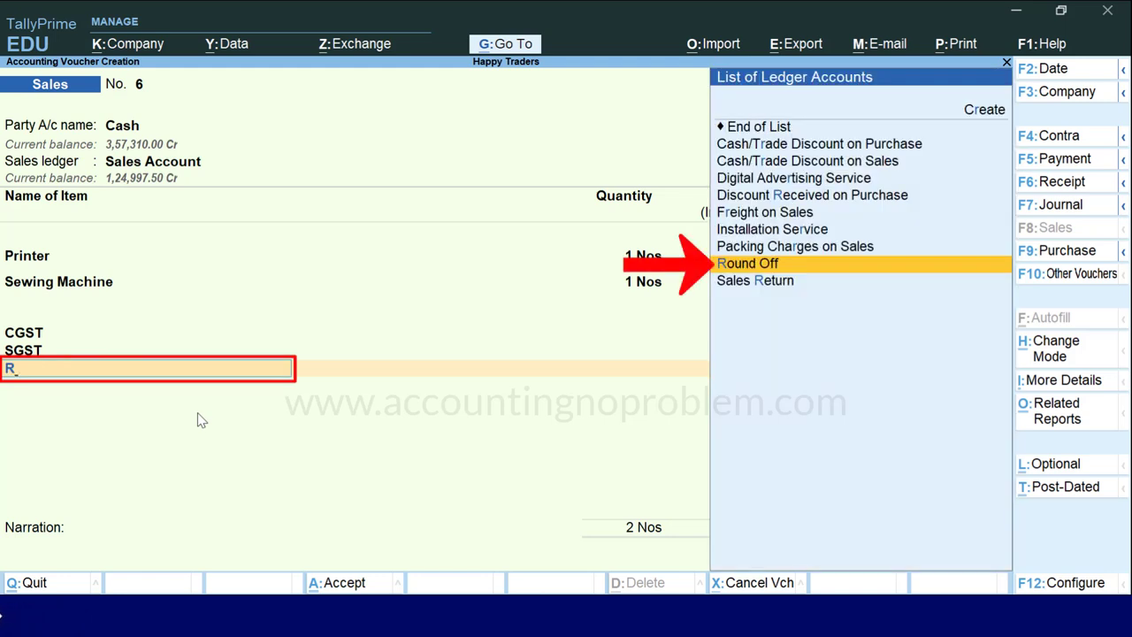
key(Return)
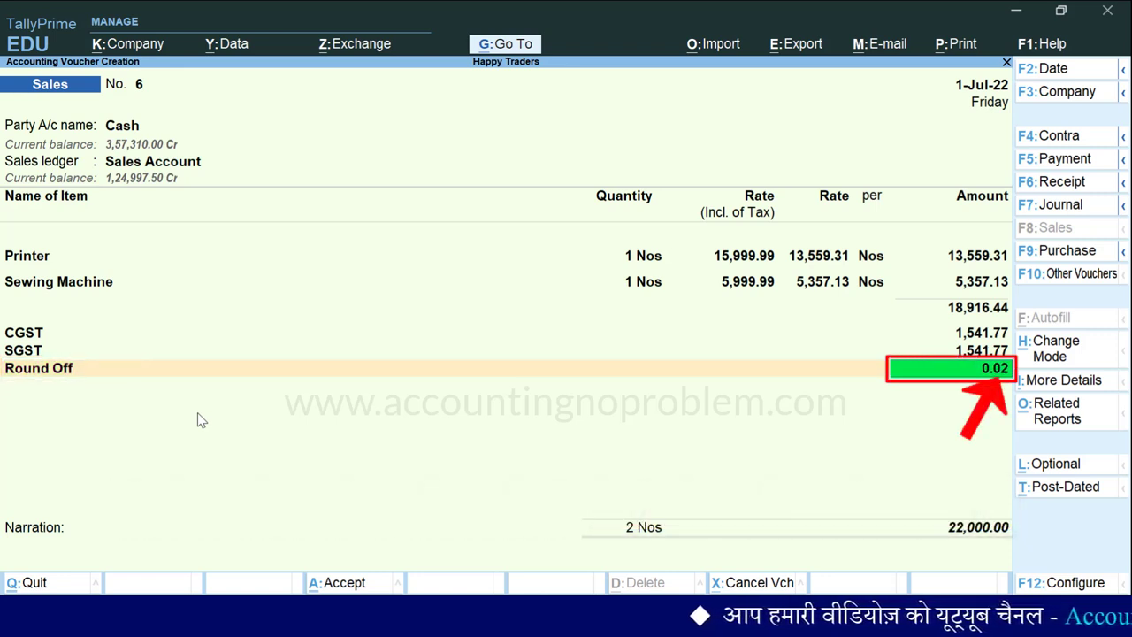
key(Return)
key(Return)
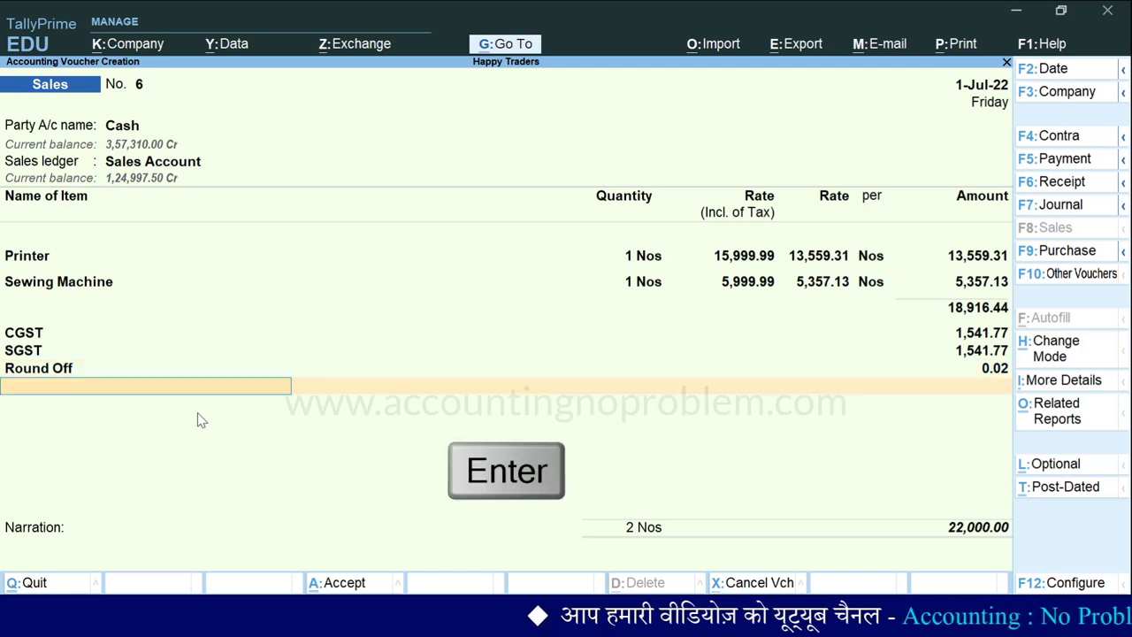
key(Return)
key(Return)
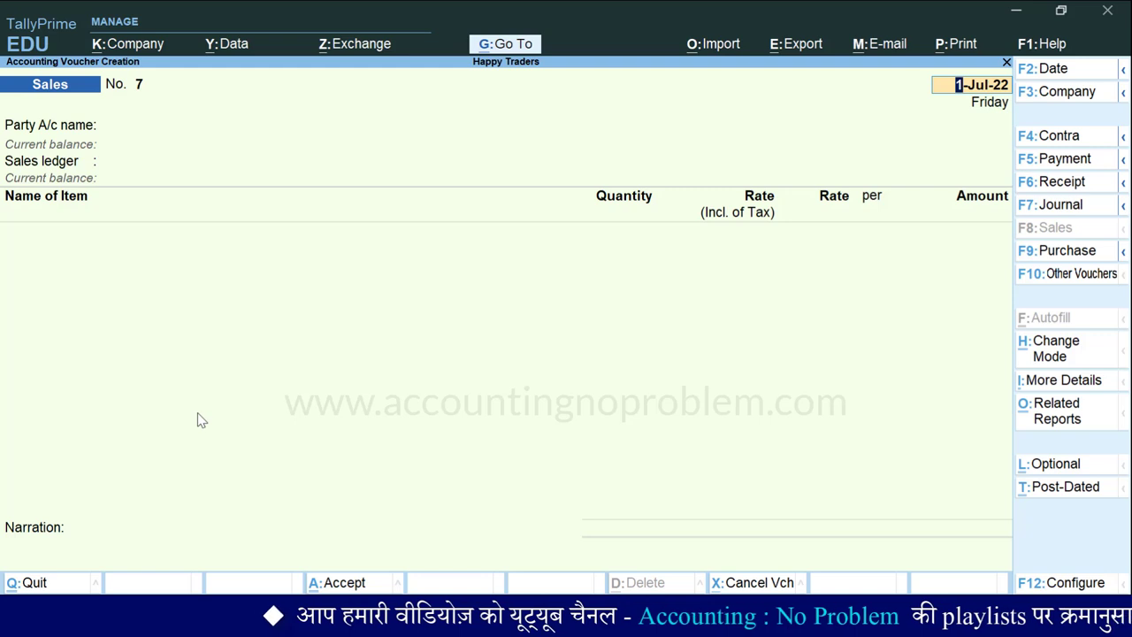
Step: Reopen voucher 6 and preview its Tax Invoice zoomed in, scrolled to the item table
key(Page_Up)
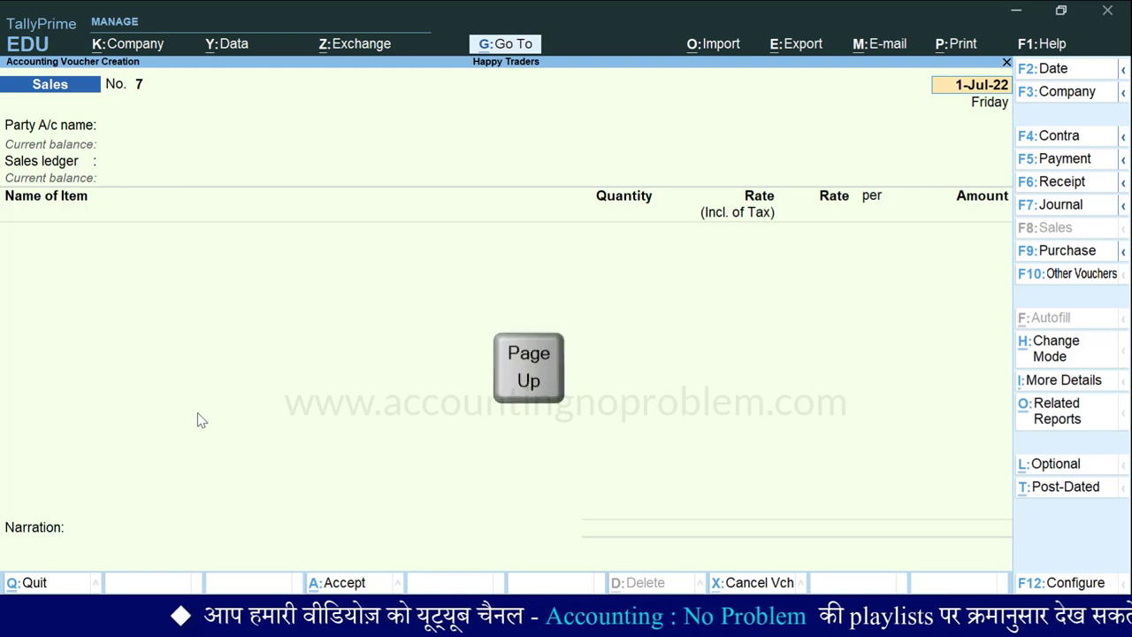
key(ctrl+p)
key(i)
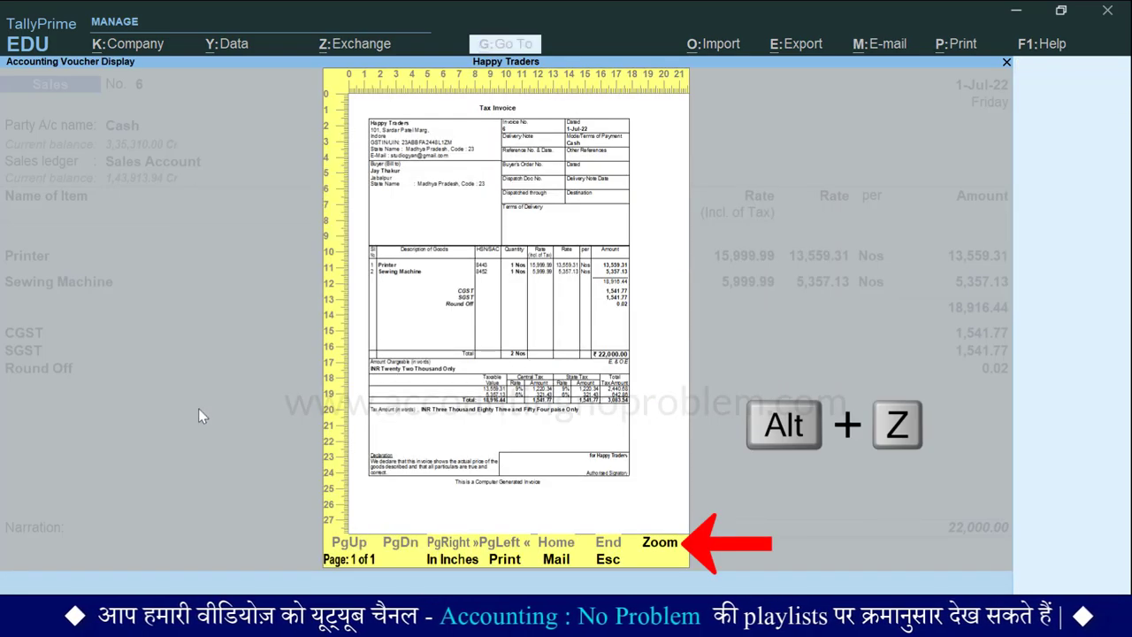
key(alt+z)
drag(1009, 159, 1009, 251)
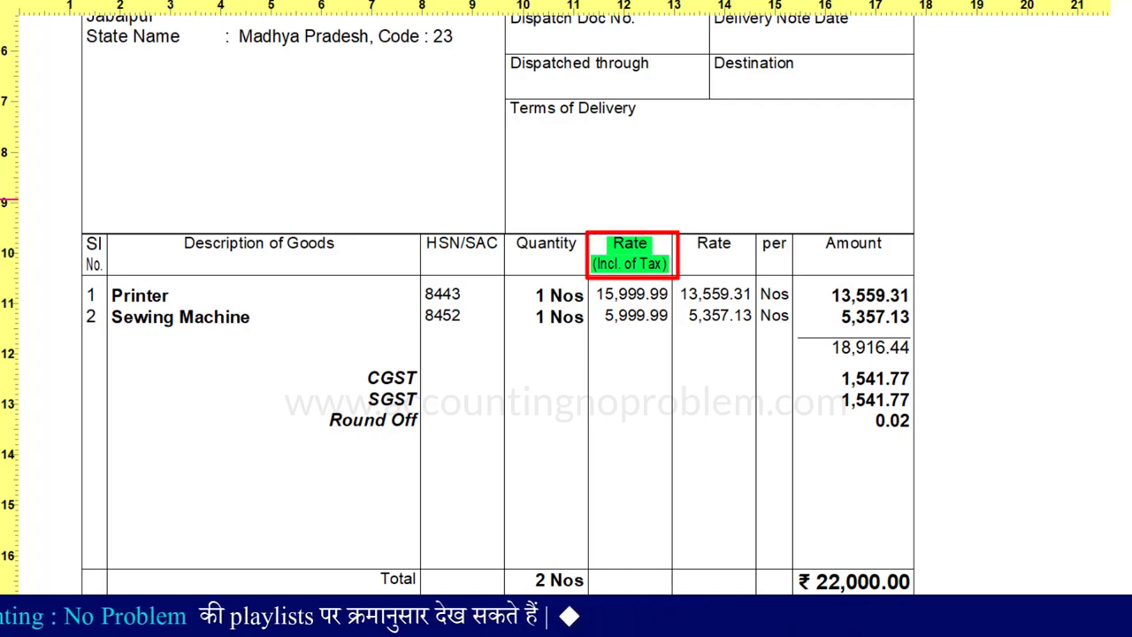
key(Escape)
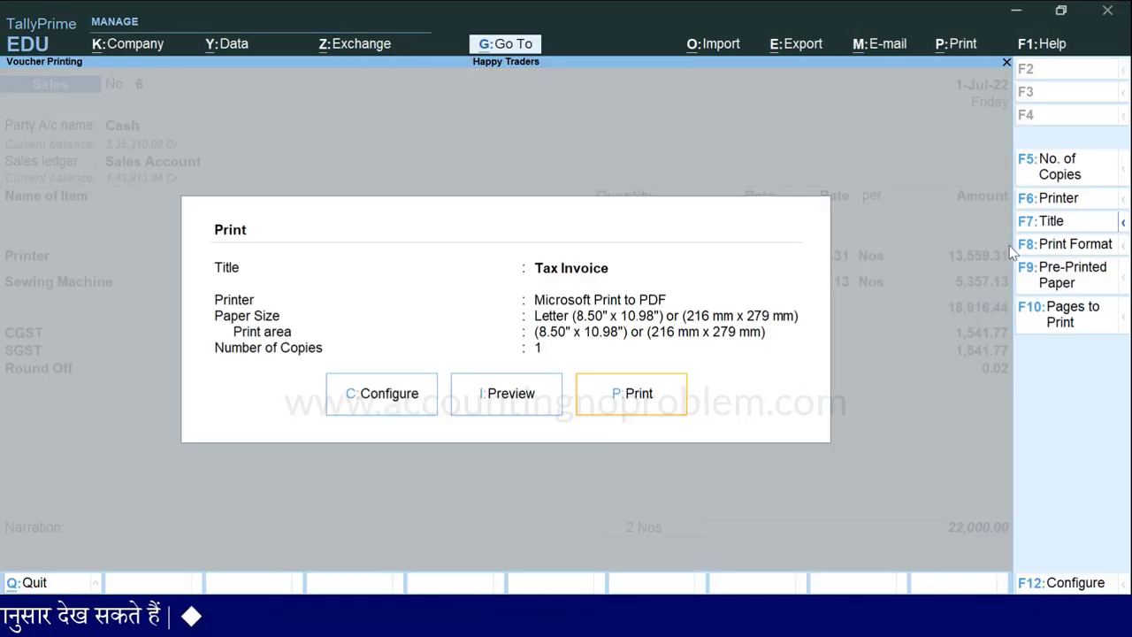
Step: Set Show Rate Inclusive of Tax to Yes in Print Configuration, then exit to voucher No. 7
key(c)
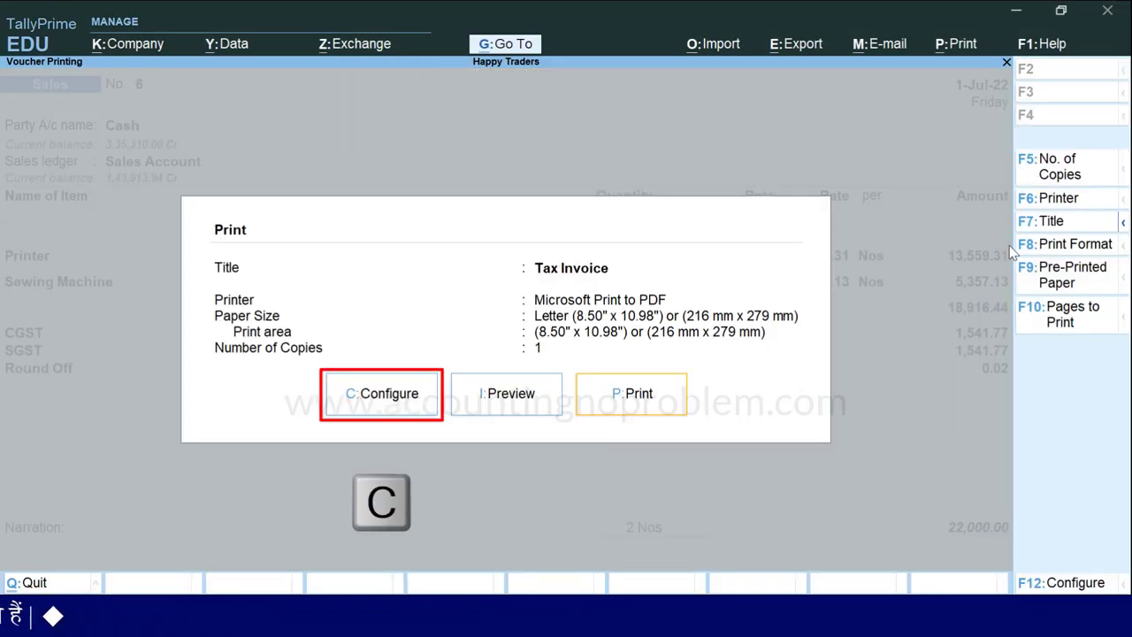
text(Inclusive)
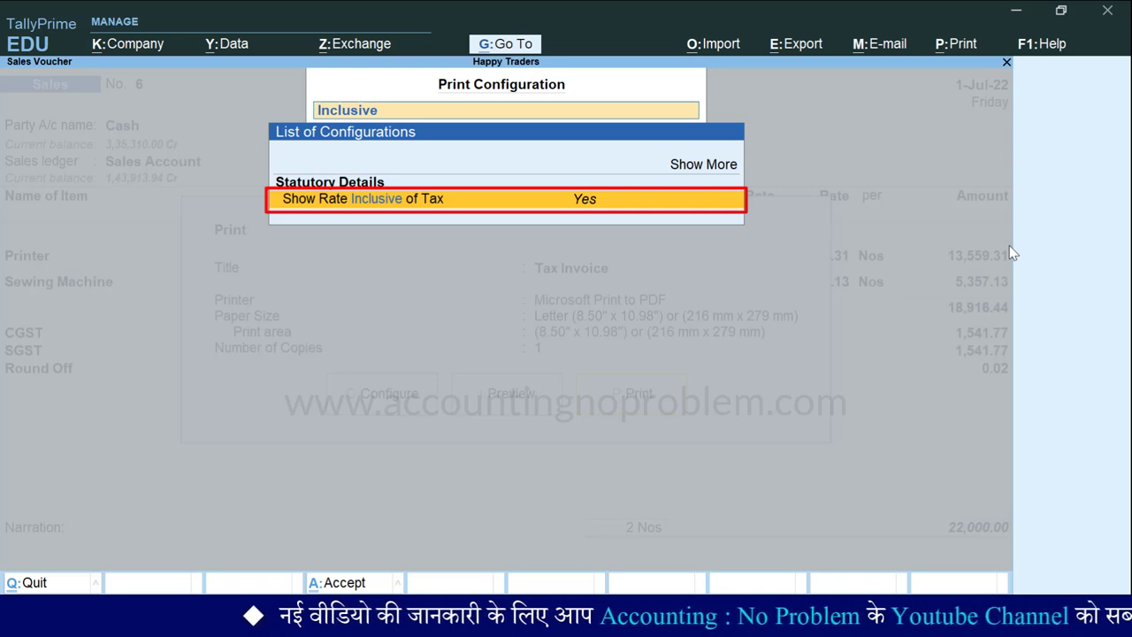
key(Escape)
key(Escape)
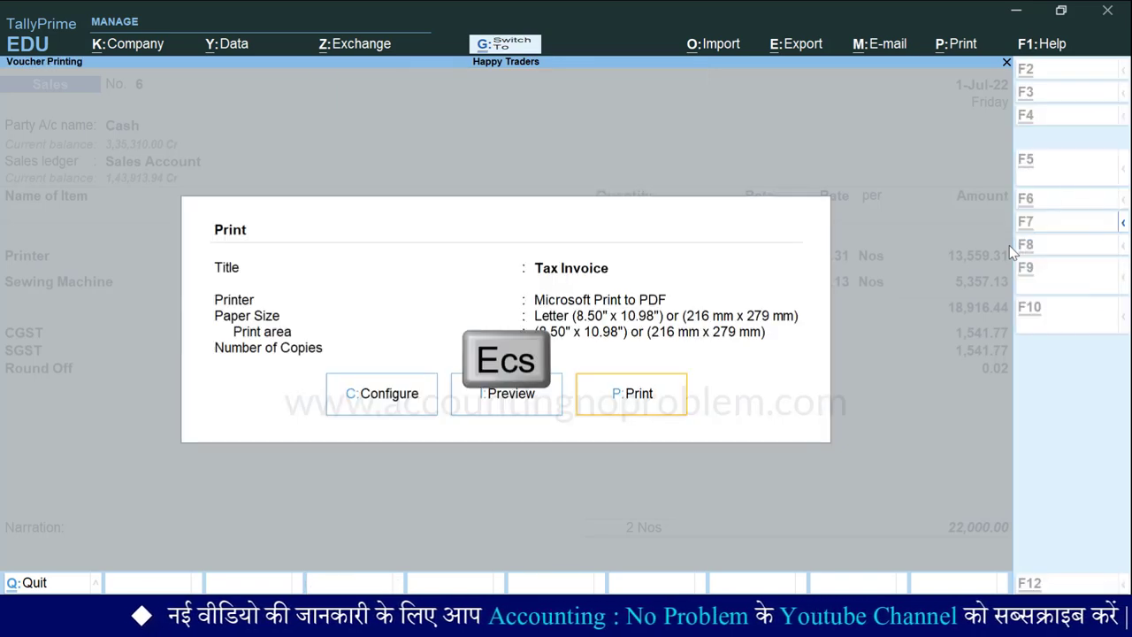
key(Escape)
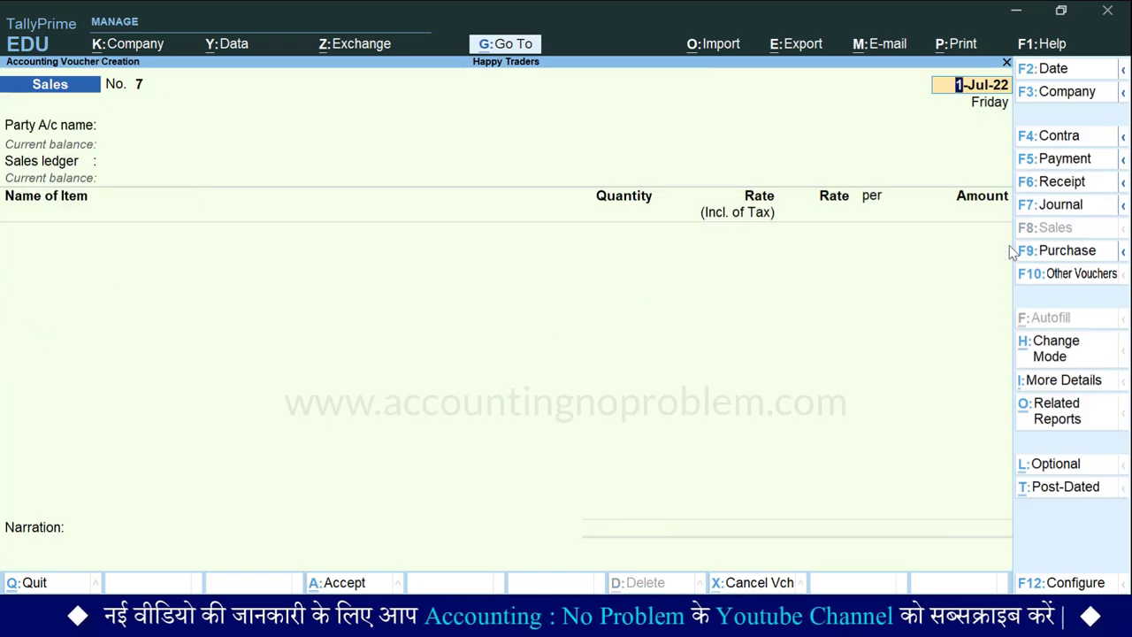
Step: Select Cash as party account and Sales Account as the sales ledger
key(Return)
key(Down)
key(Return)
key(Down)
key(Down)
key(Down)
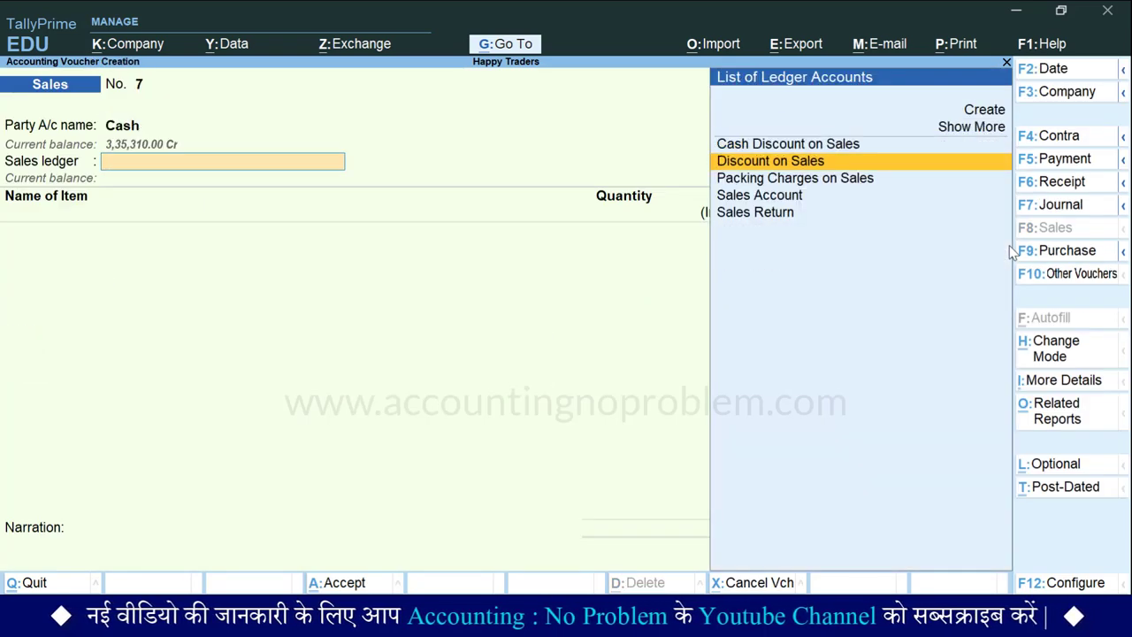
key(Return)
Step: Add 1 Printer at a plain rate of 14,000
text(P)
key(Return)
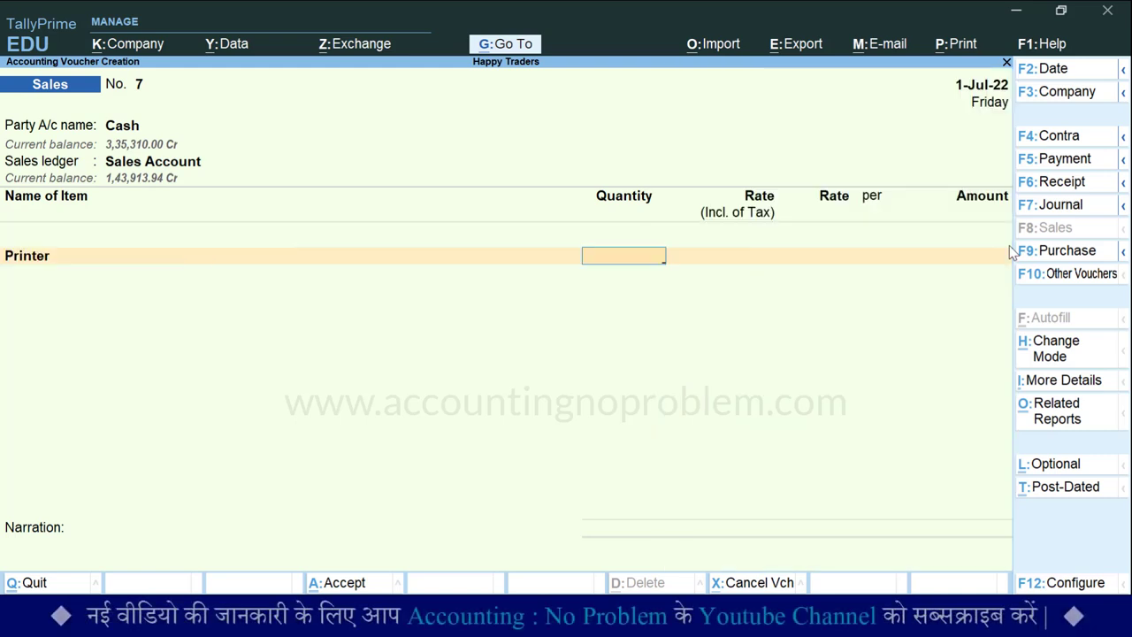
text(1)
key(Return)
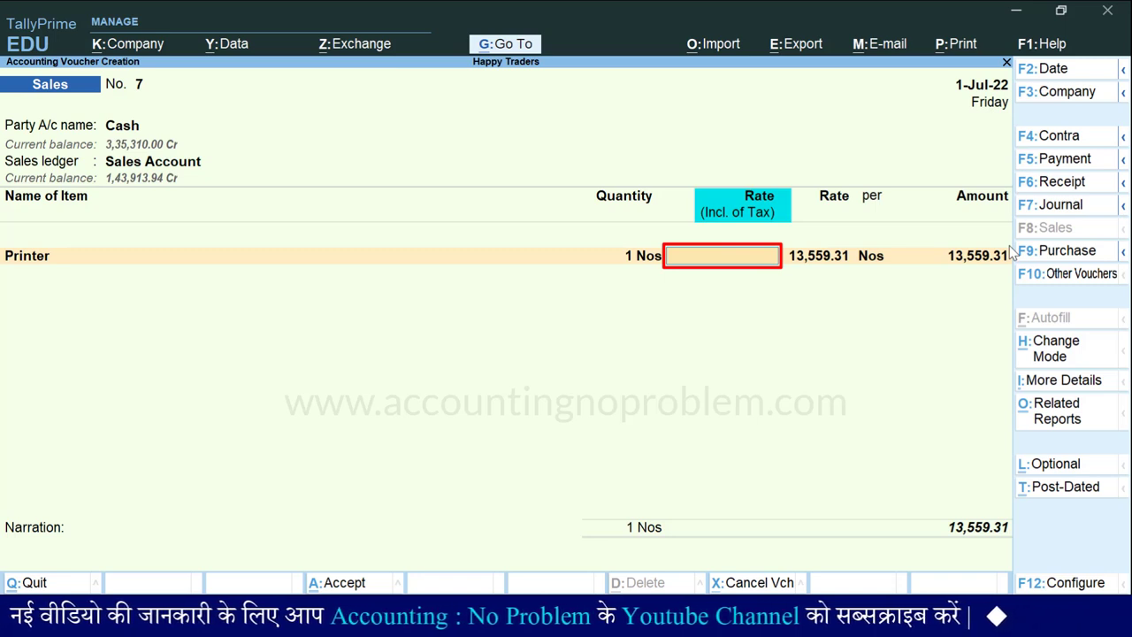
key(Return)
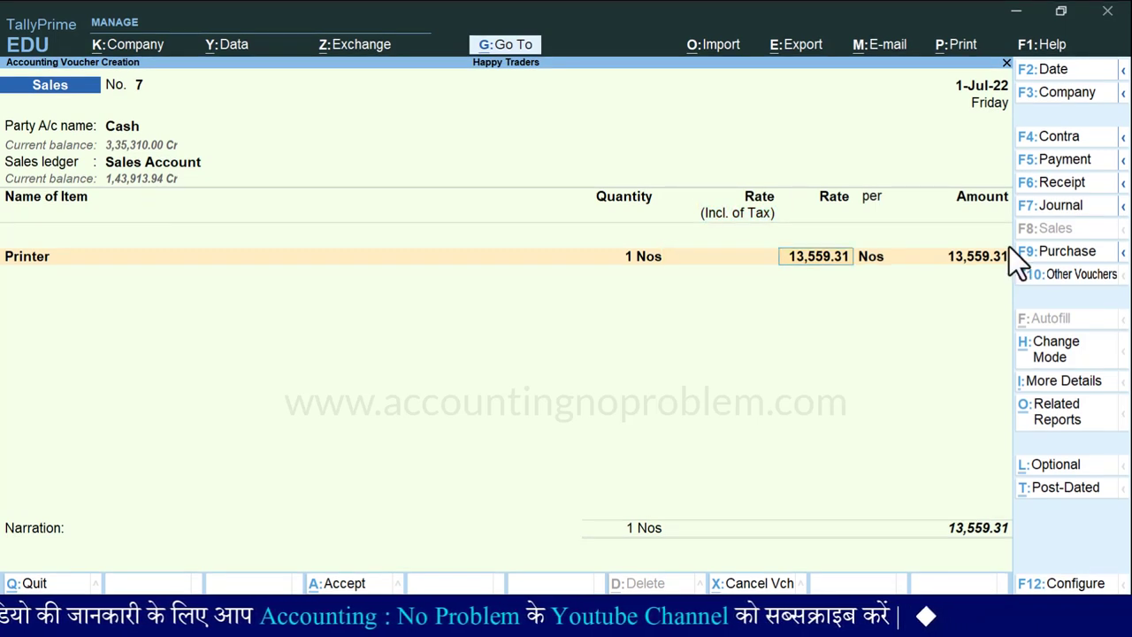
text(14)
key(Return)
key(Return)
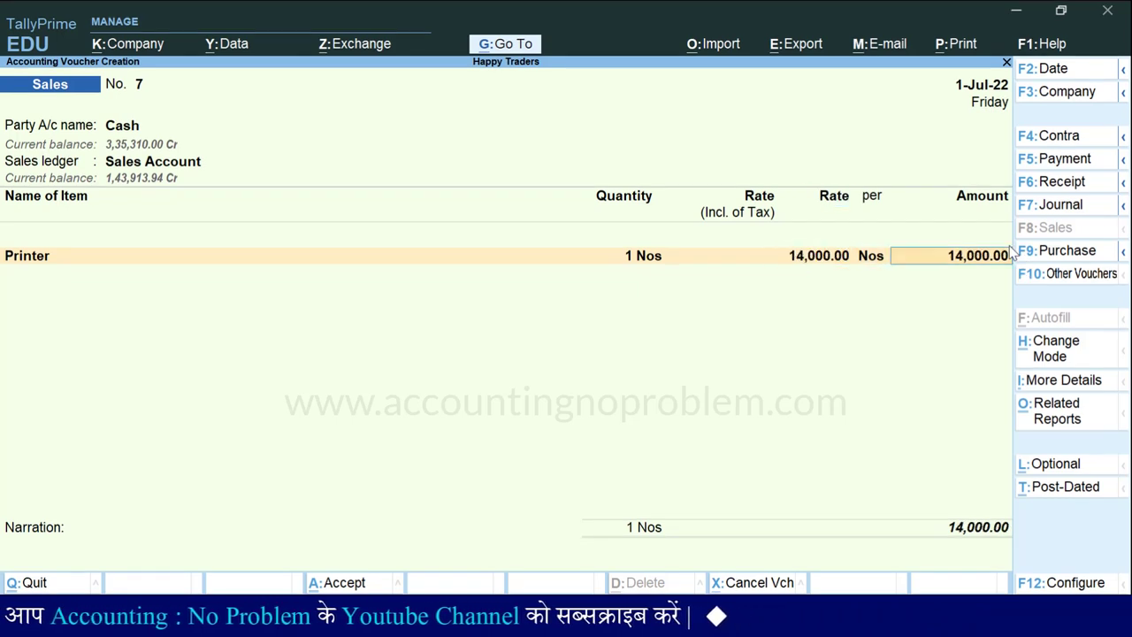
key(Return)
Step: Add a Sewing Machine at 6,000, plus CGST and SGST of 1,620.00 each
text(Sewing Machine)
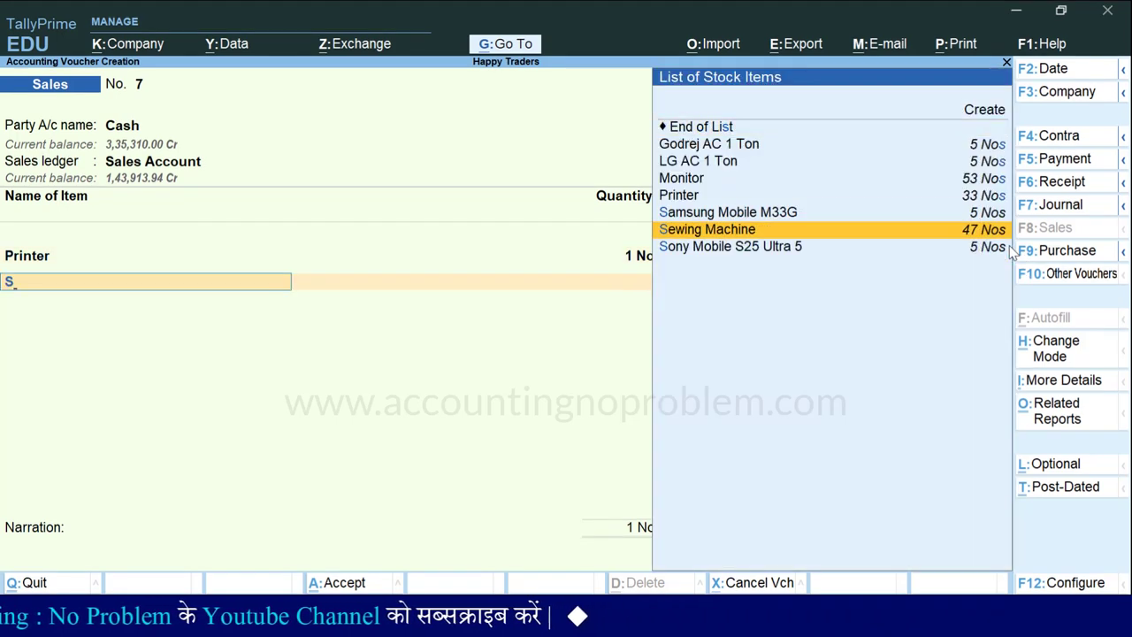
key(Return)
key(Return)
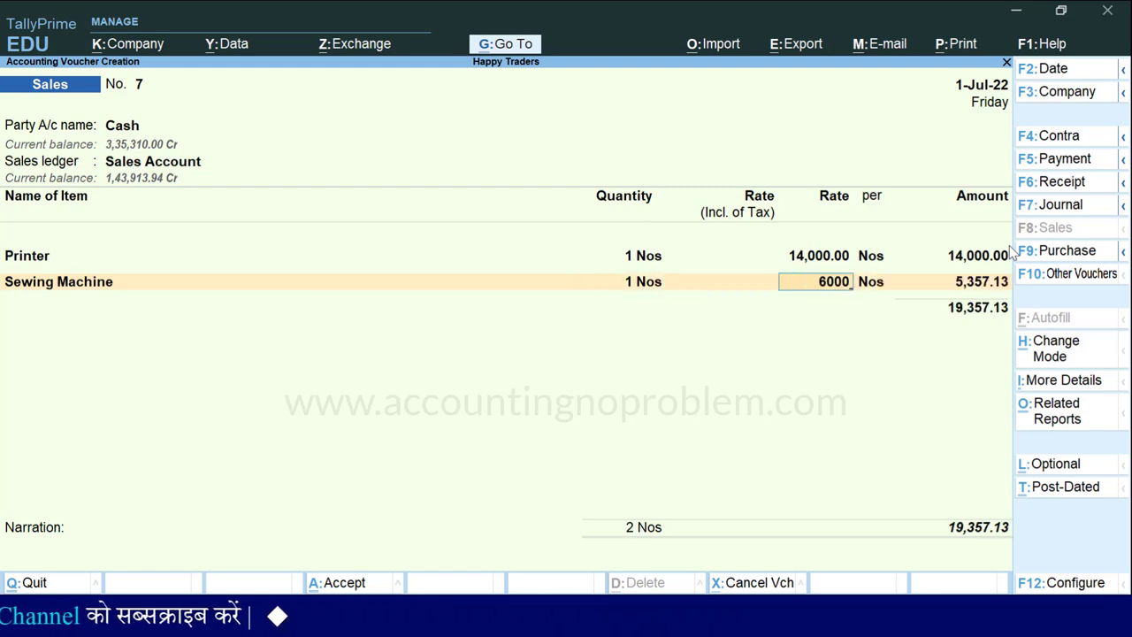
key(Return)
key(Return)
key(Return)
text(Cg)
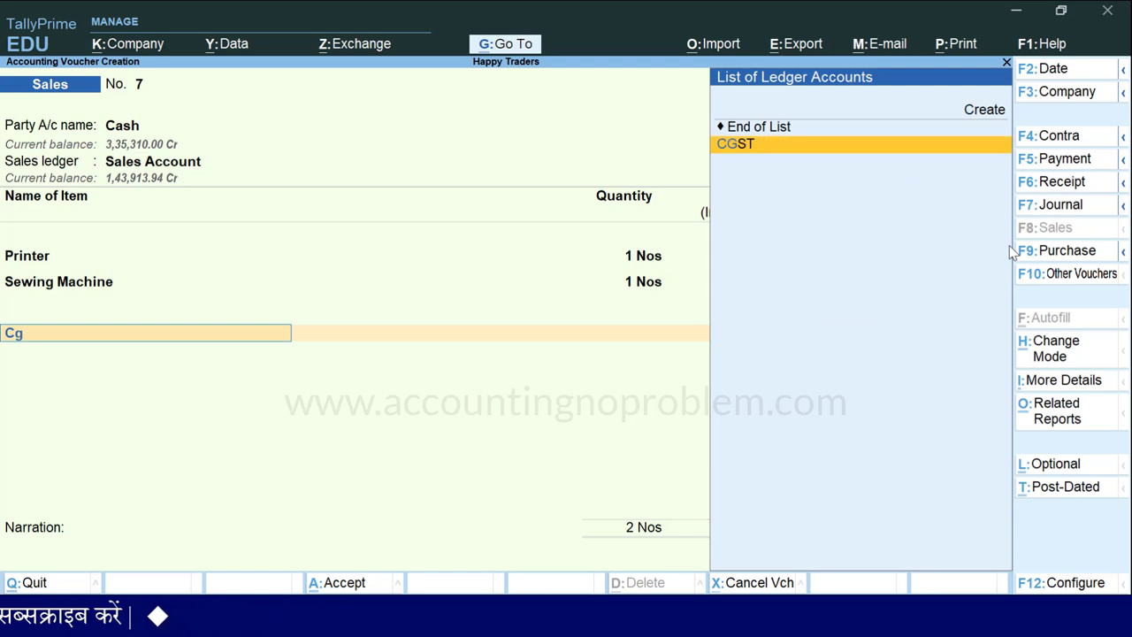
key(Return)
key(Return)
text(Sg)
key(Return)
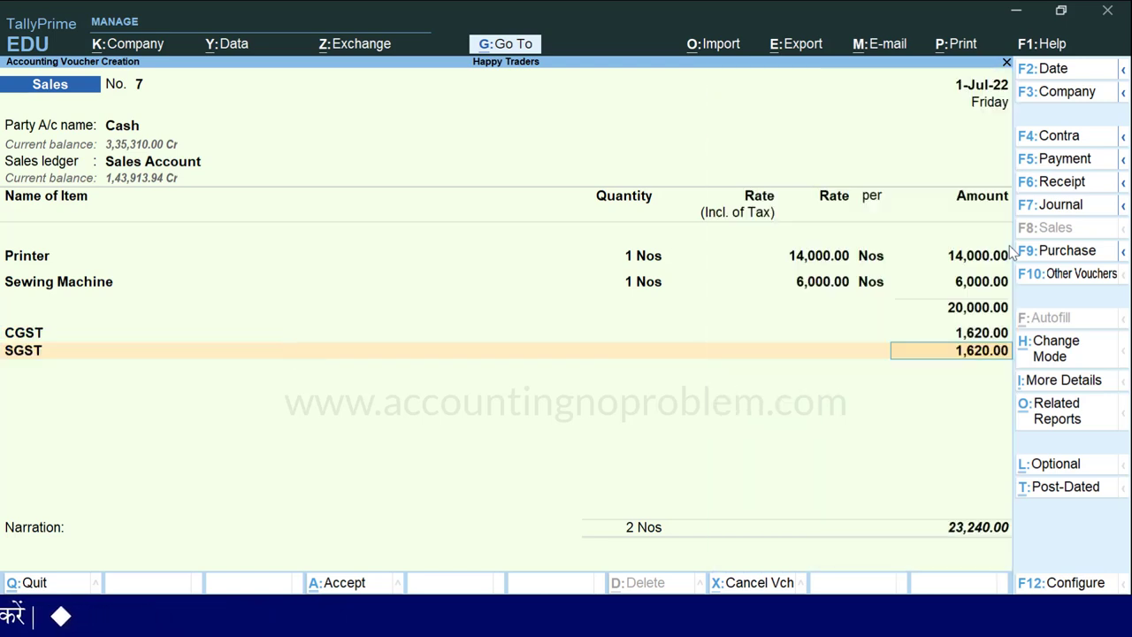
key(Return)
key(Return)
key(Return)
key(Return)
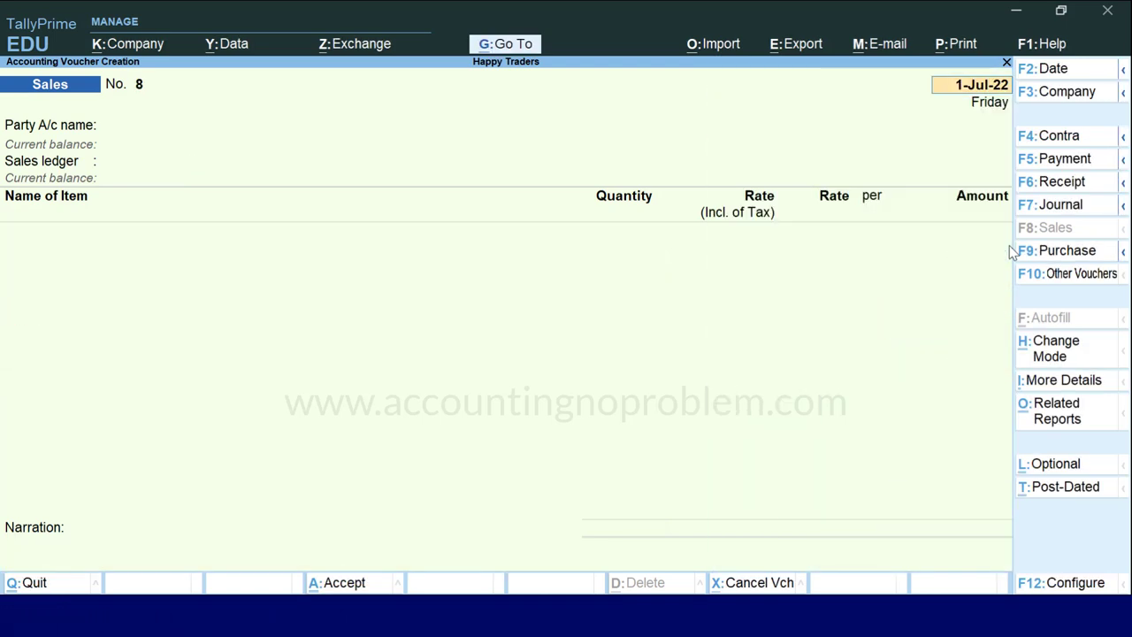
key(Page_Up)
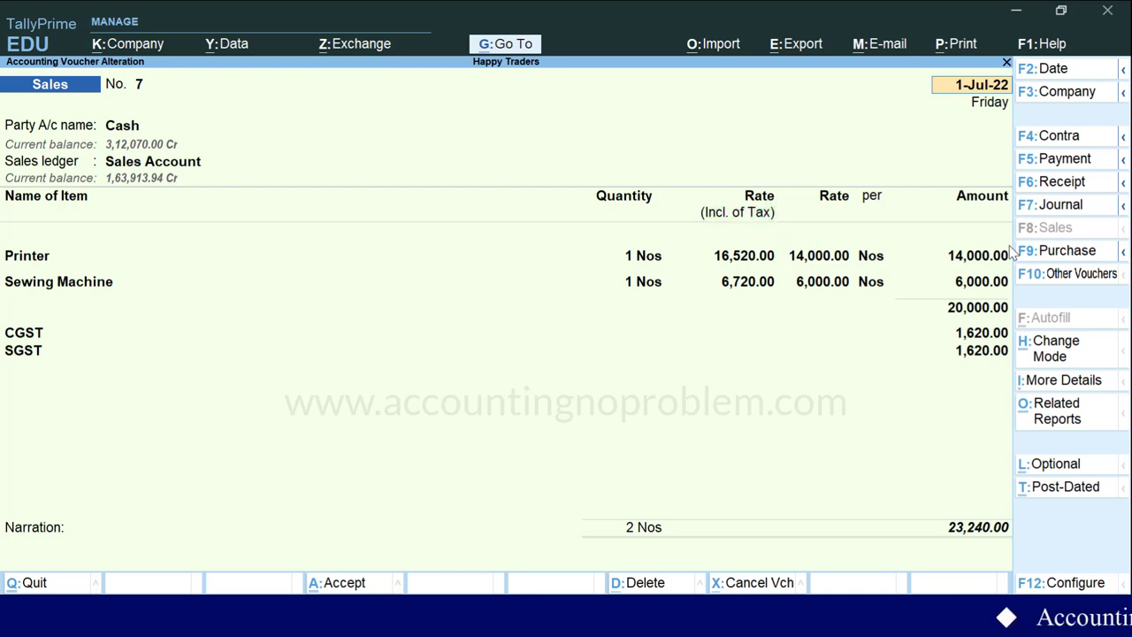
key(ctrl+p)
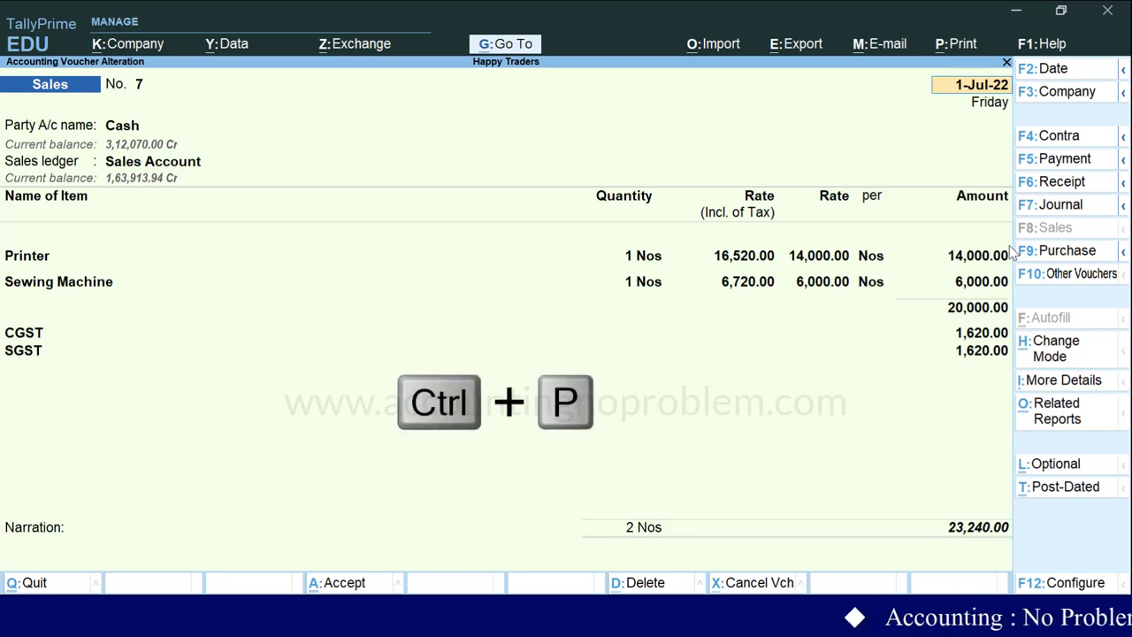
key(i)
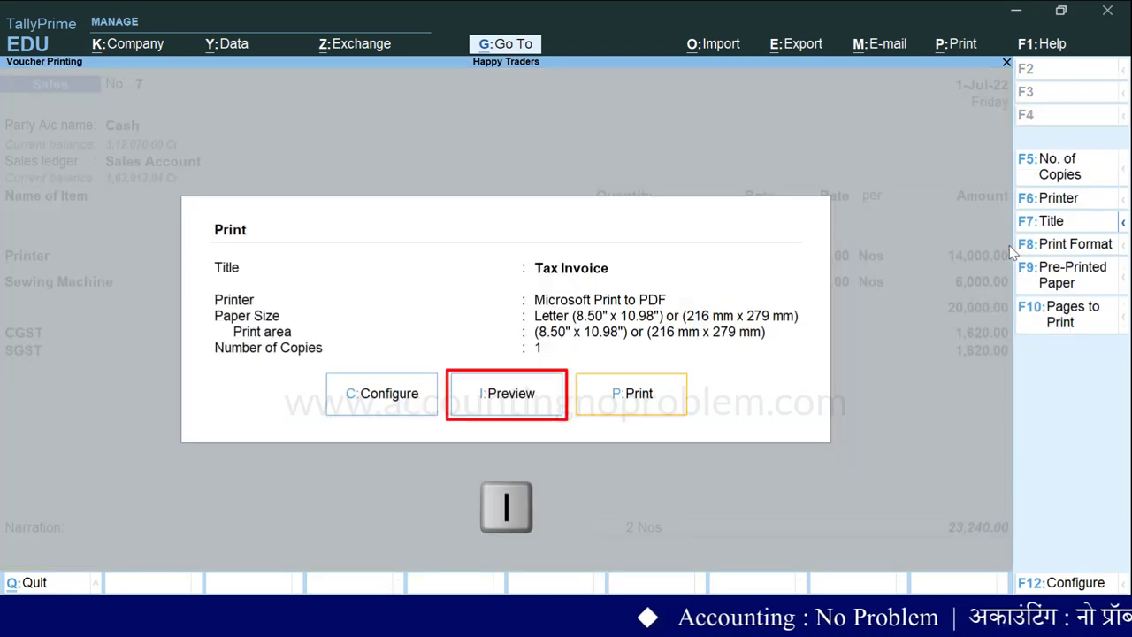
key(alt+z)
scroll(1008, 246, down, 5)
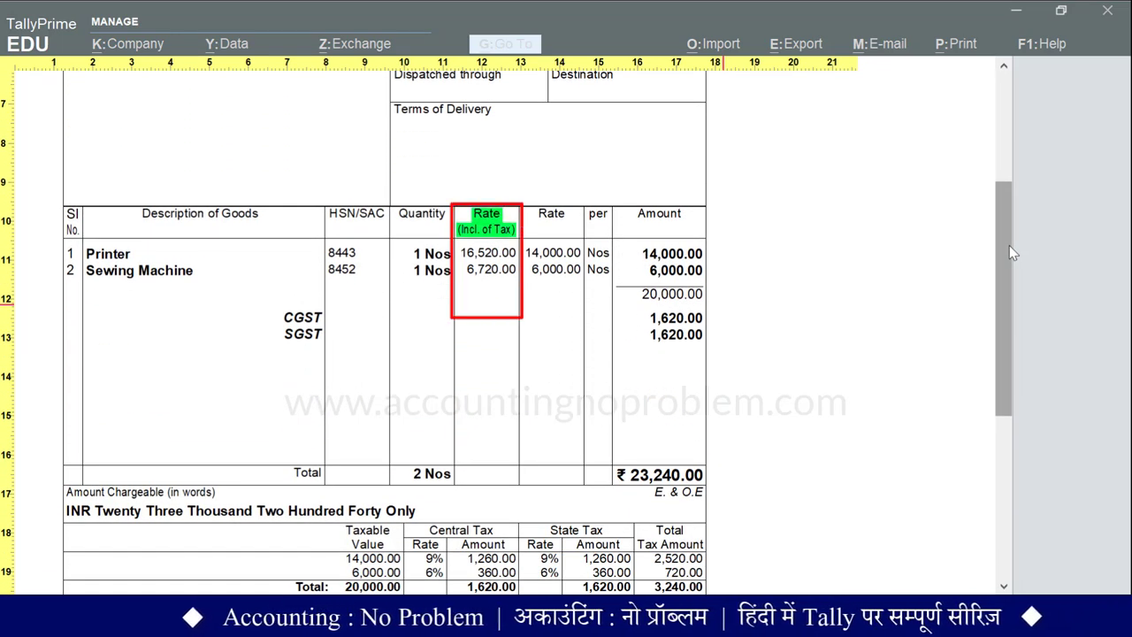
key(Escape)
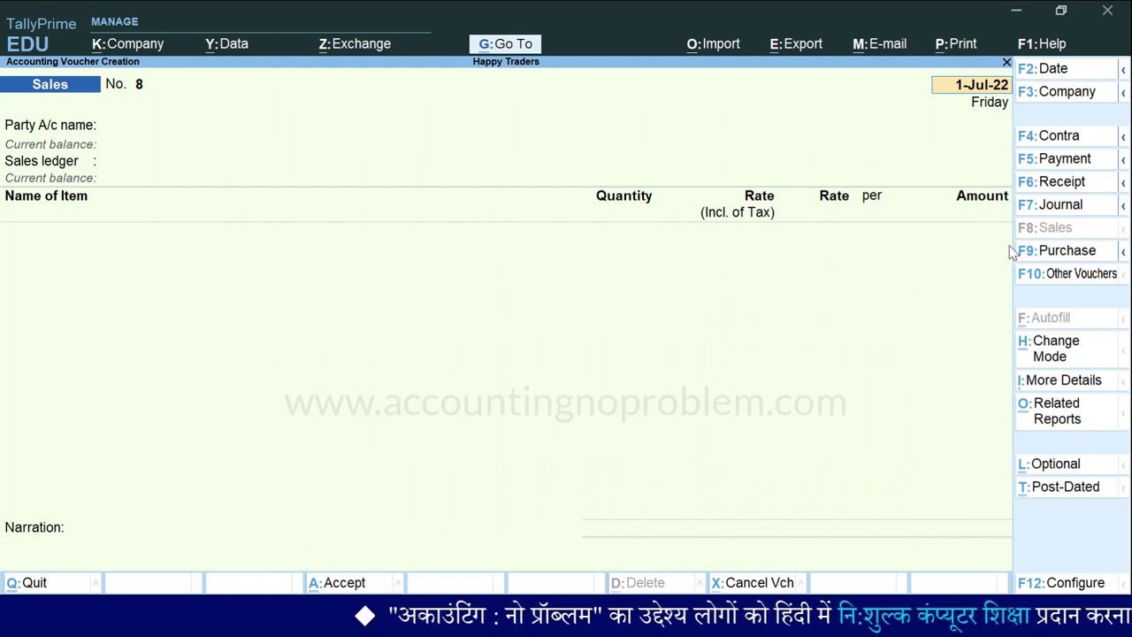
Step: Choose Cash as the party account and Sales Account as the sales ledger
key(Return)
key(Down)
key(Return)
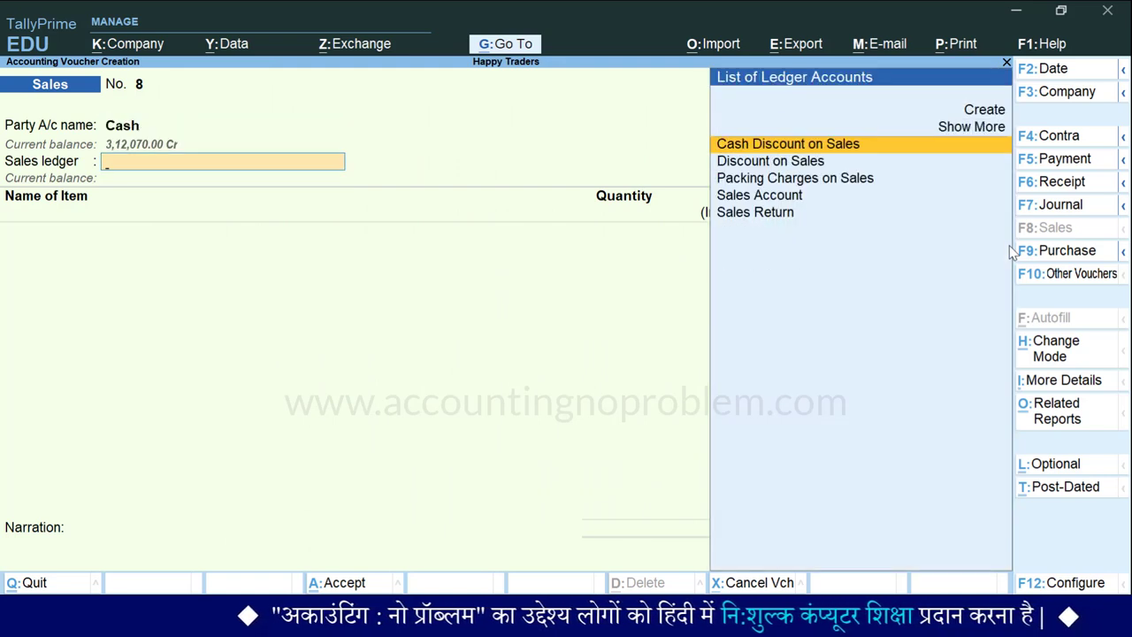
key(Down)
key(Down)
key(Down)
key(Return)
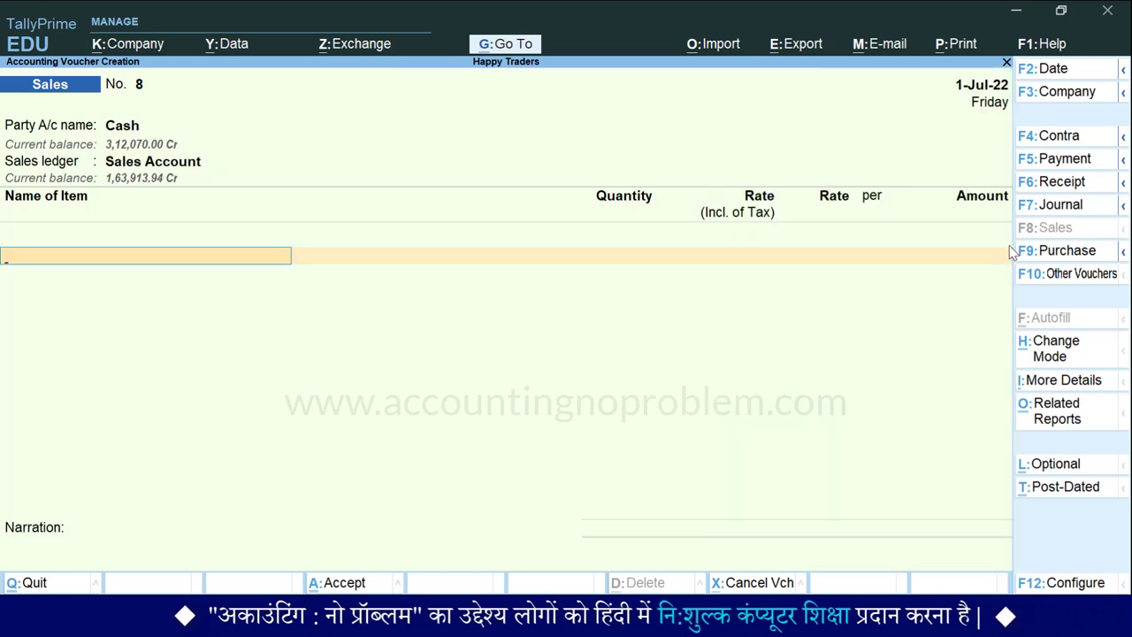
Step: Add a Printer line of 1 Nos at a rate of 14,000.00
text(P)
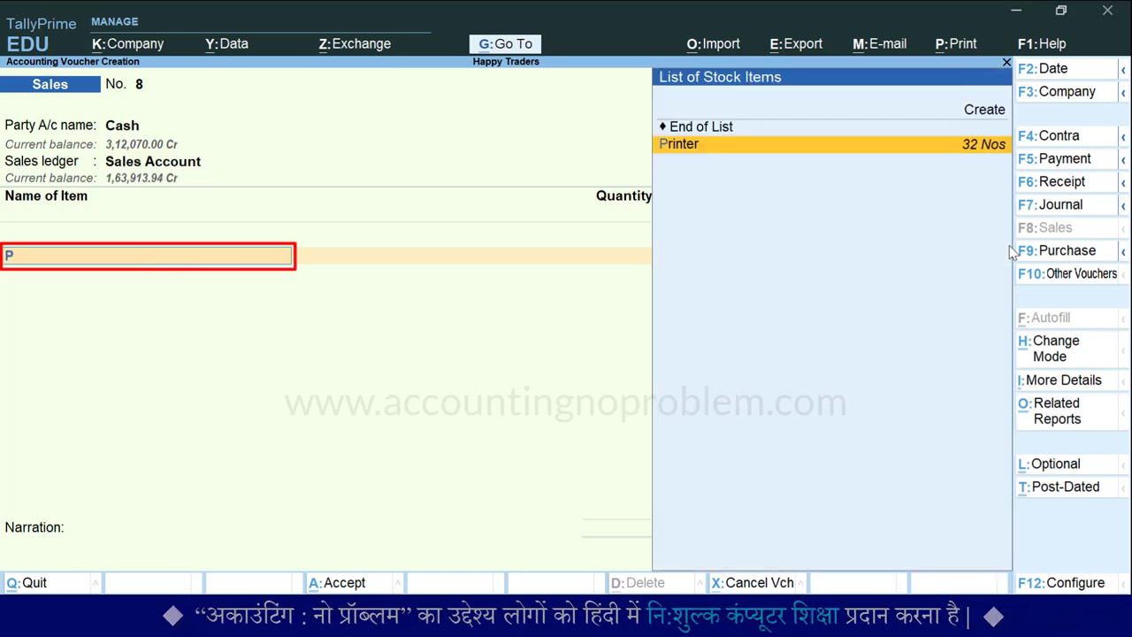
key(Return)
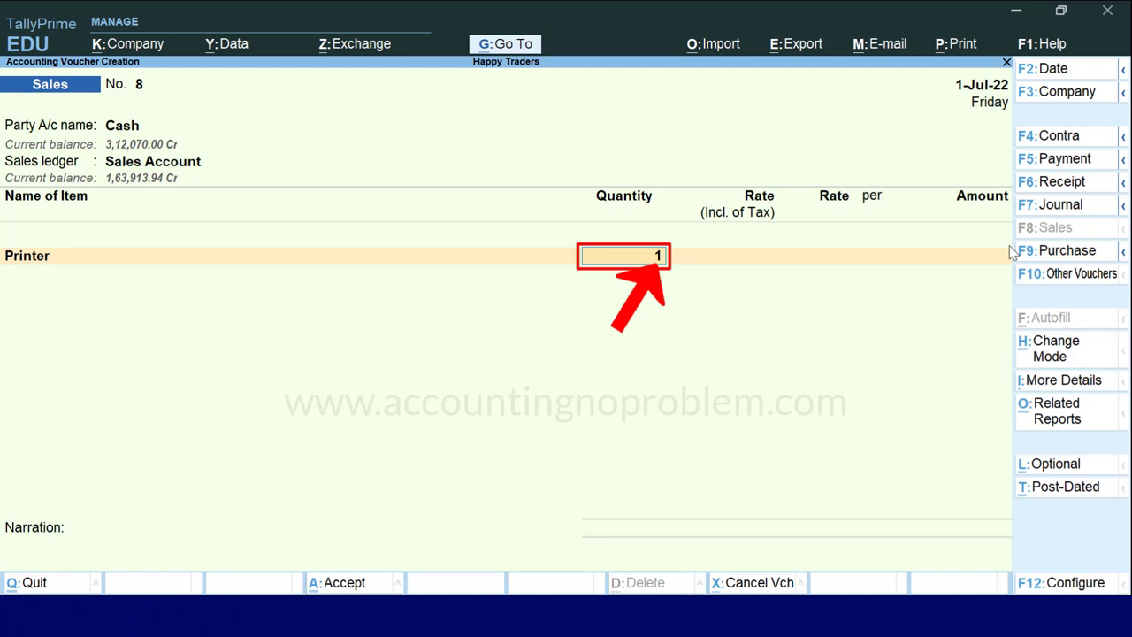
key(Return)
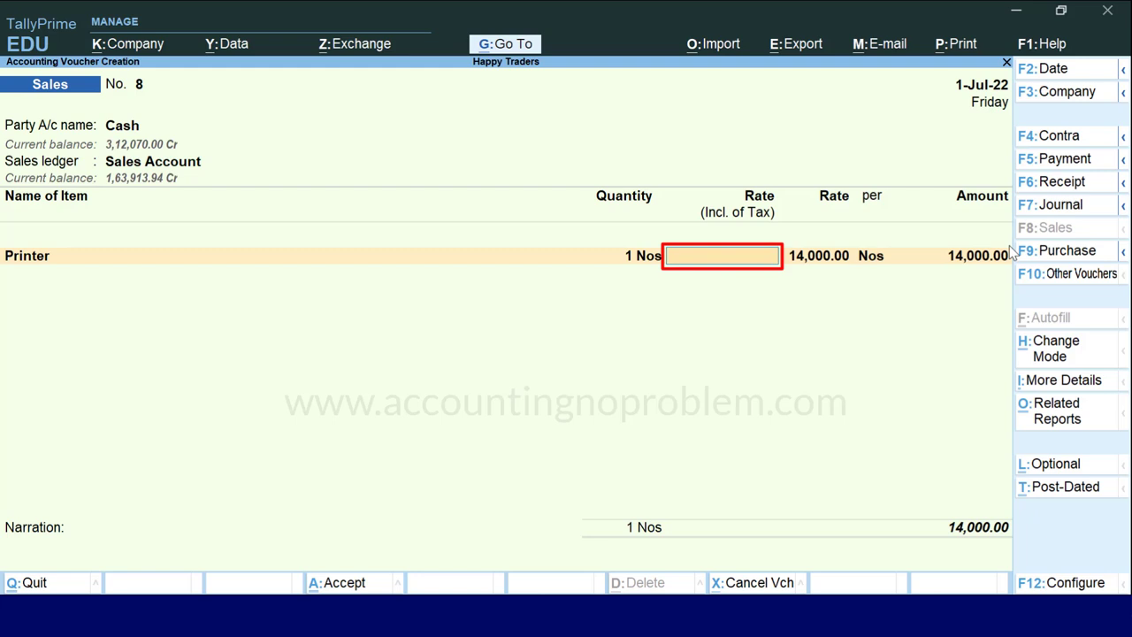
key(Return)
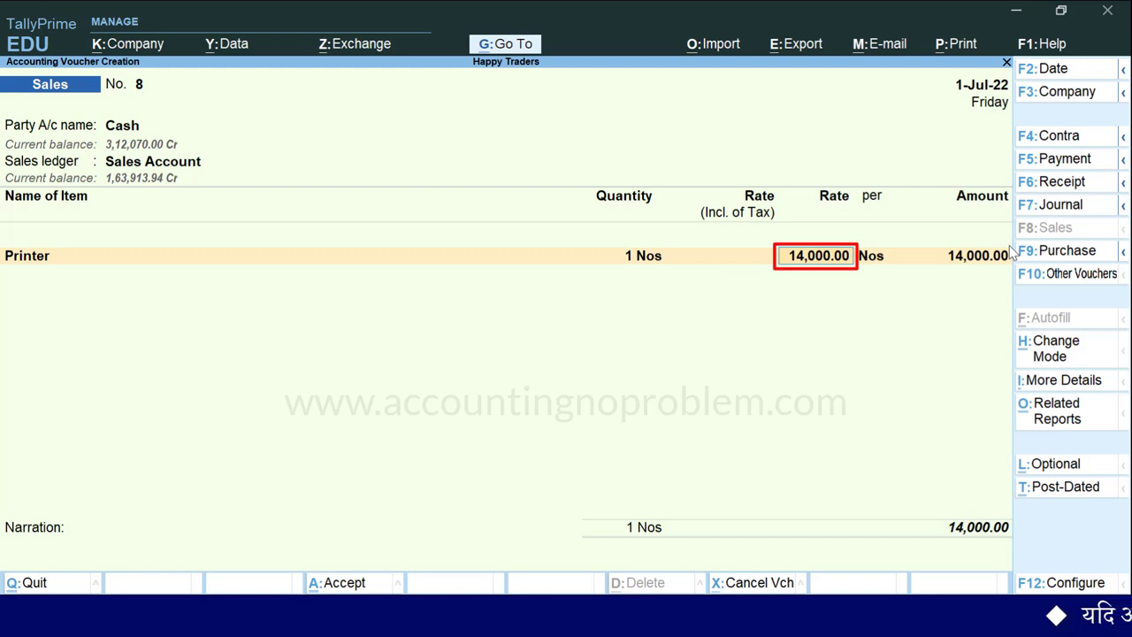
key(Return)
key(Return)
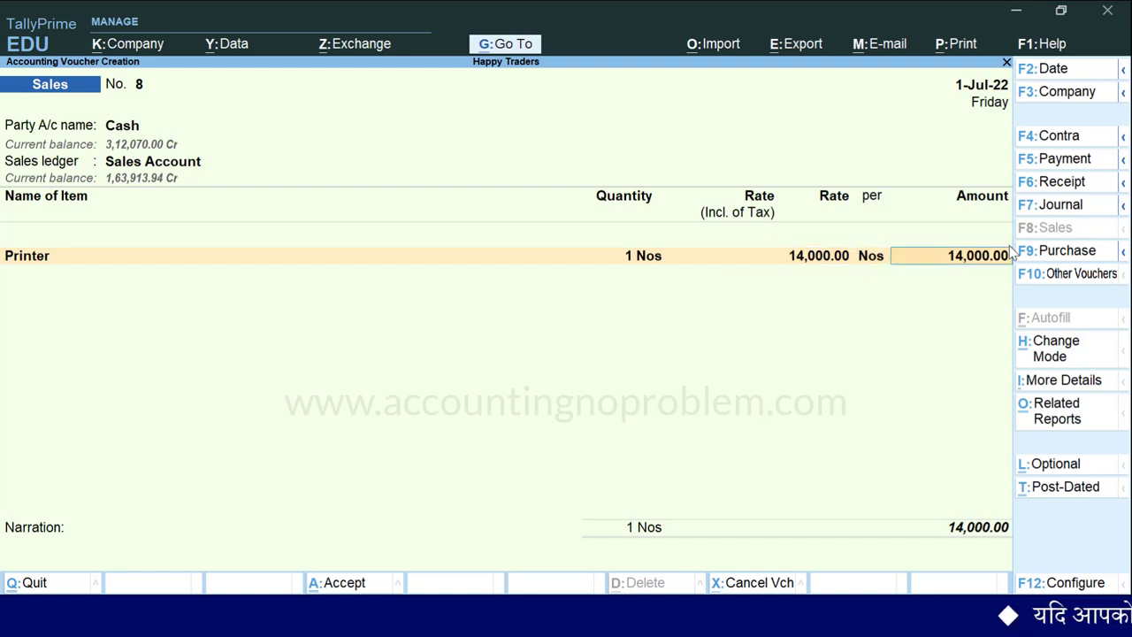
key(Return)
Step: Add a Sewing Machine line of 1 Nos at 6,000.00, leaving Rate (Incl. of Tax) blank
text(se)
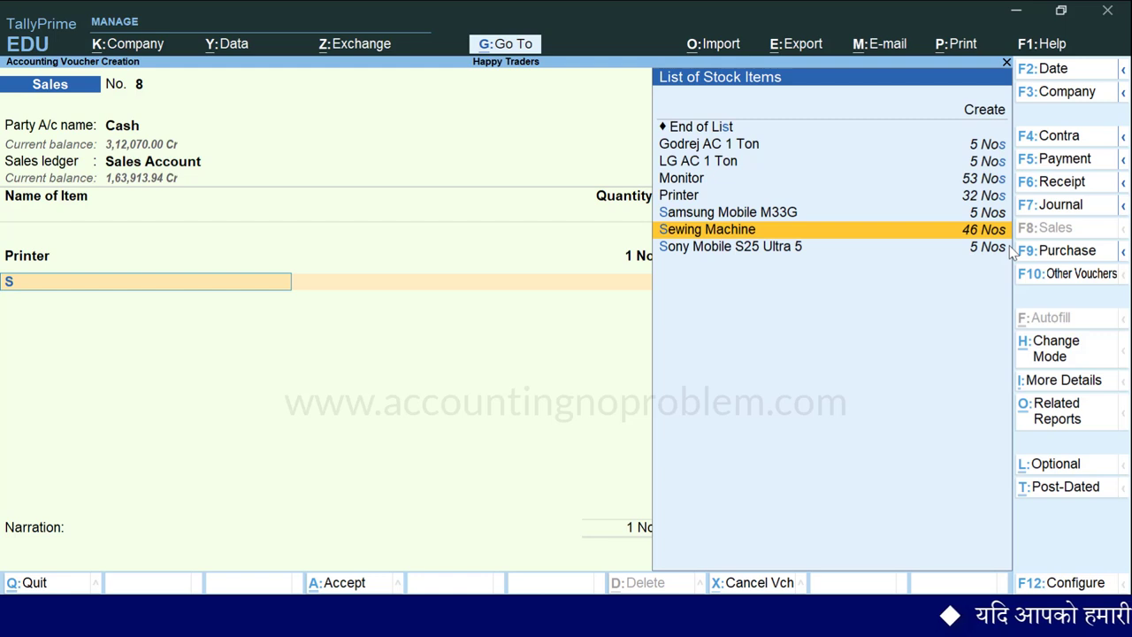
key(Return)
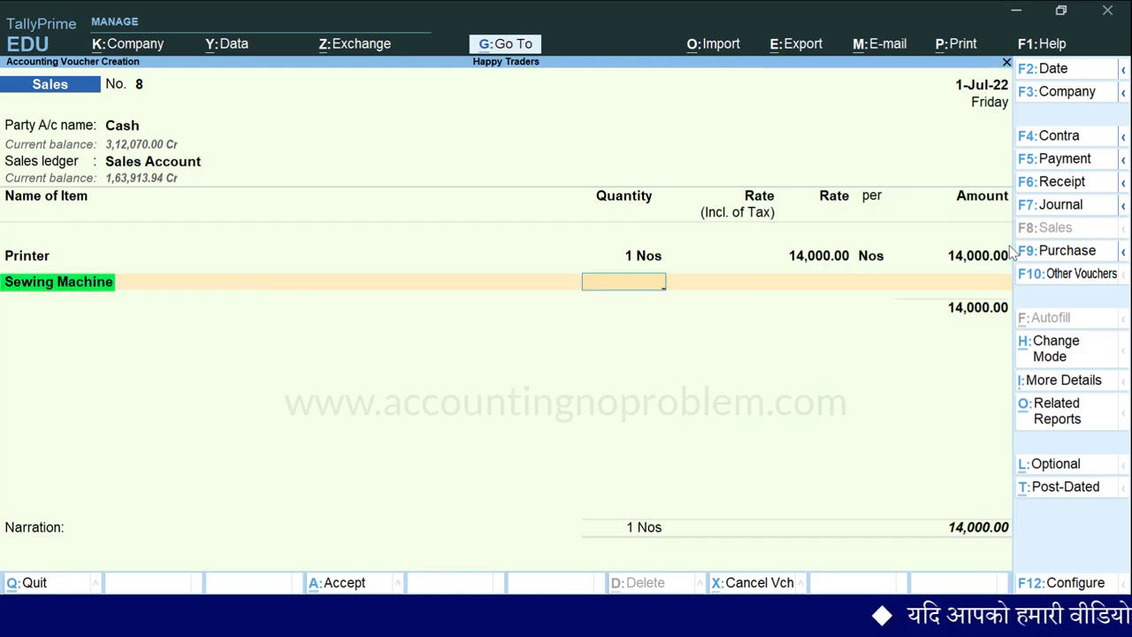
text(1 Nos)
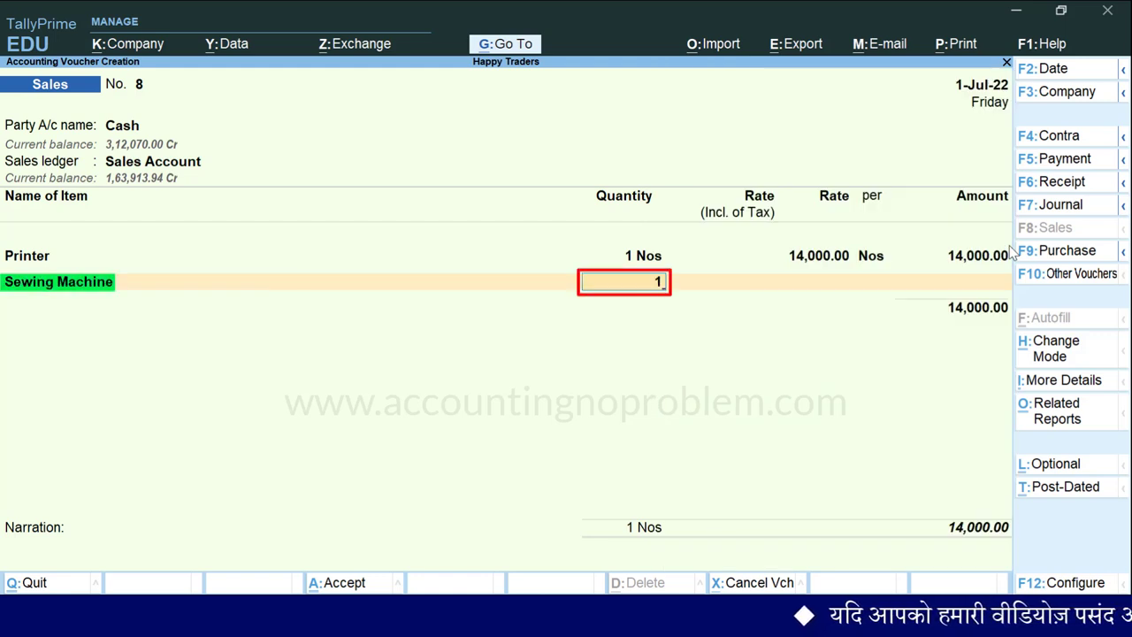
key(Return)
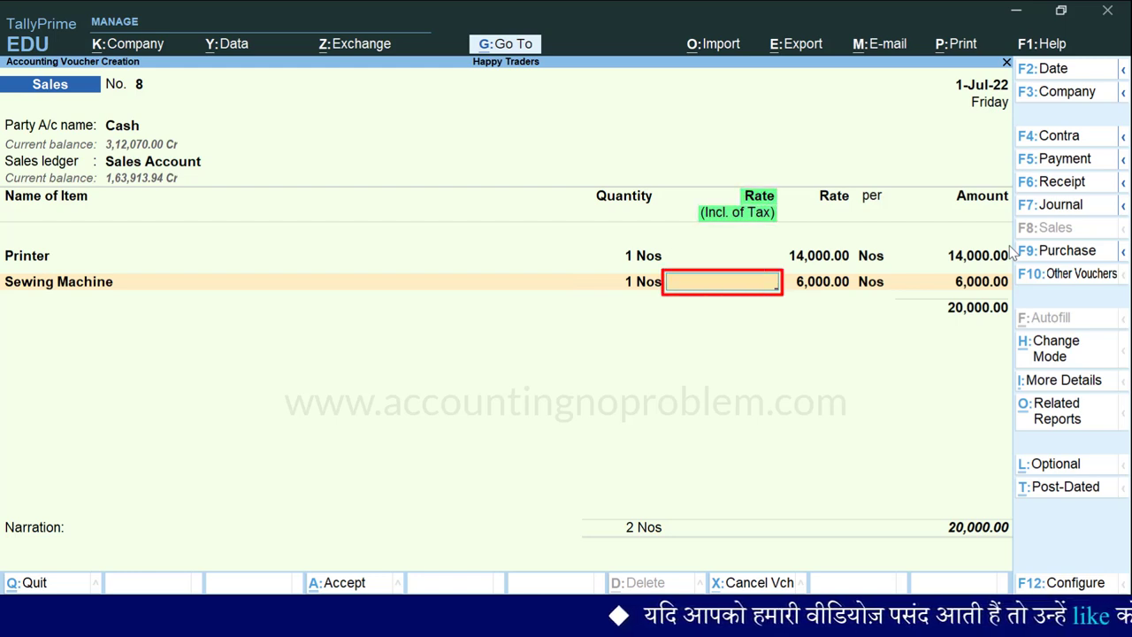
key(Return)
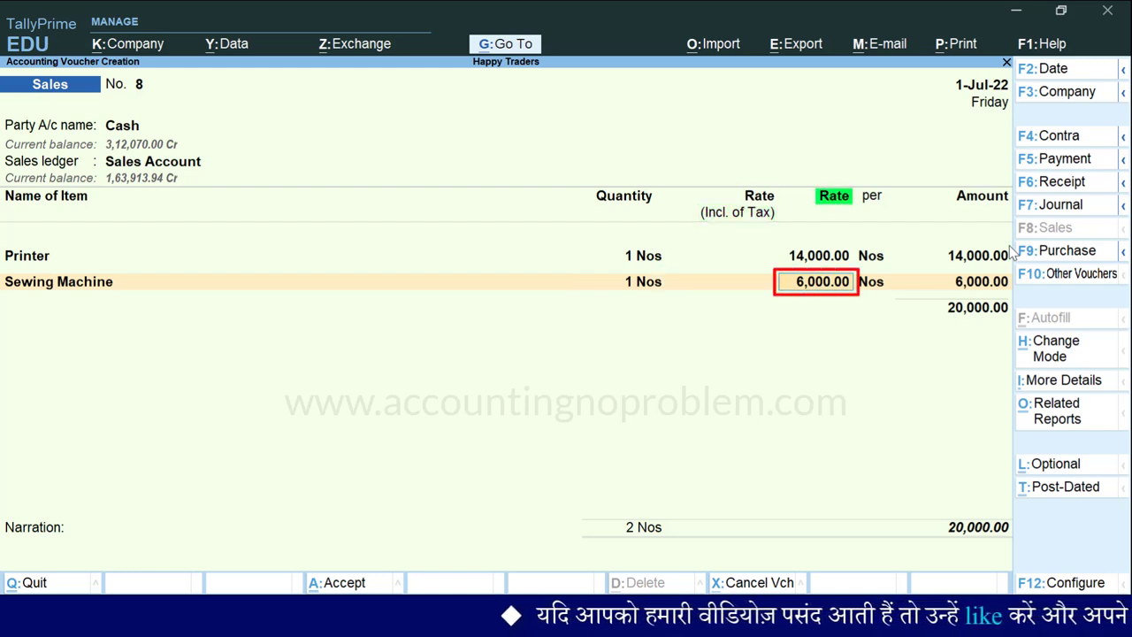
key(Return)
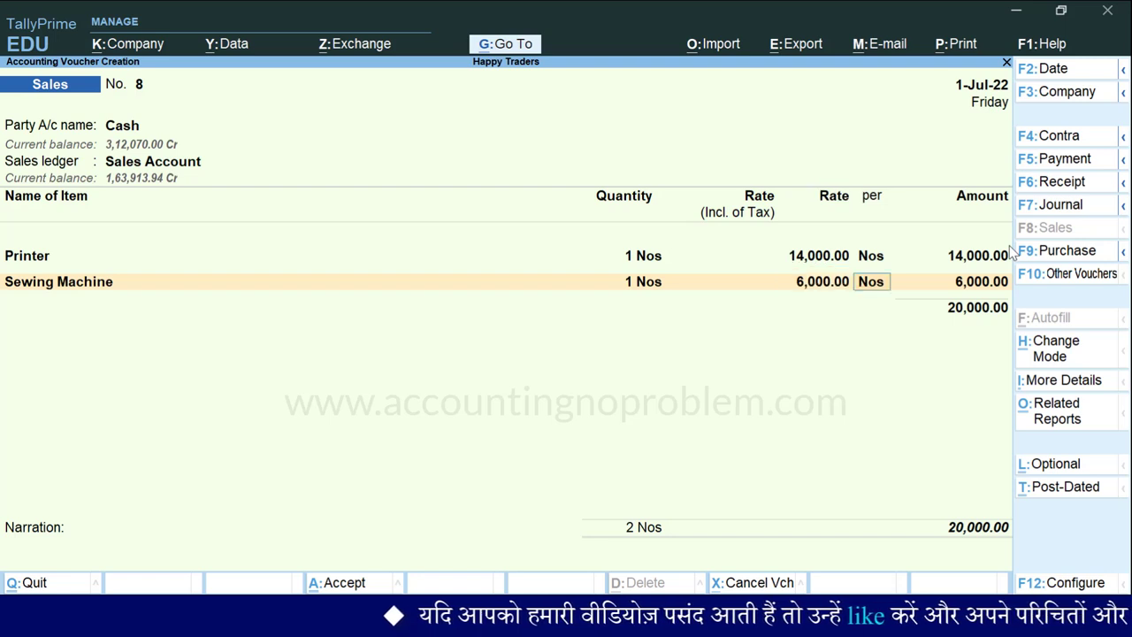
key(Return)
key(Return)
key(Return)
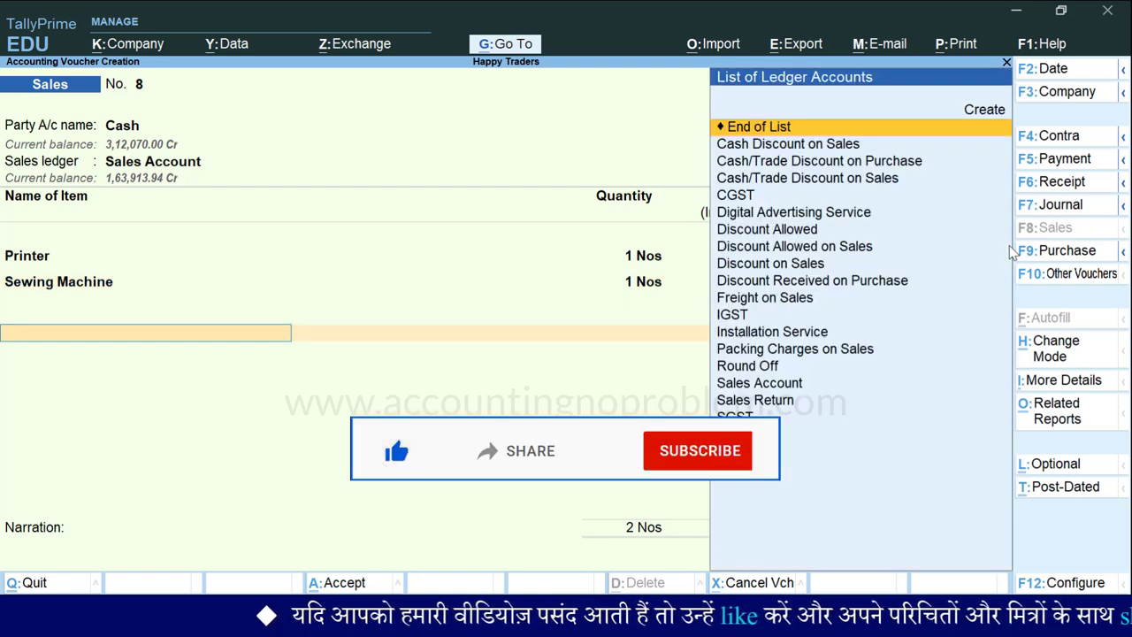
Step: Add CGST and SGST ledgers of 1,620.00 each for a 23,240.00 total, then bring up Print
text(Cg)
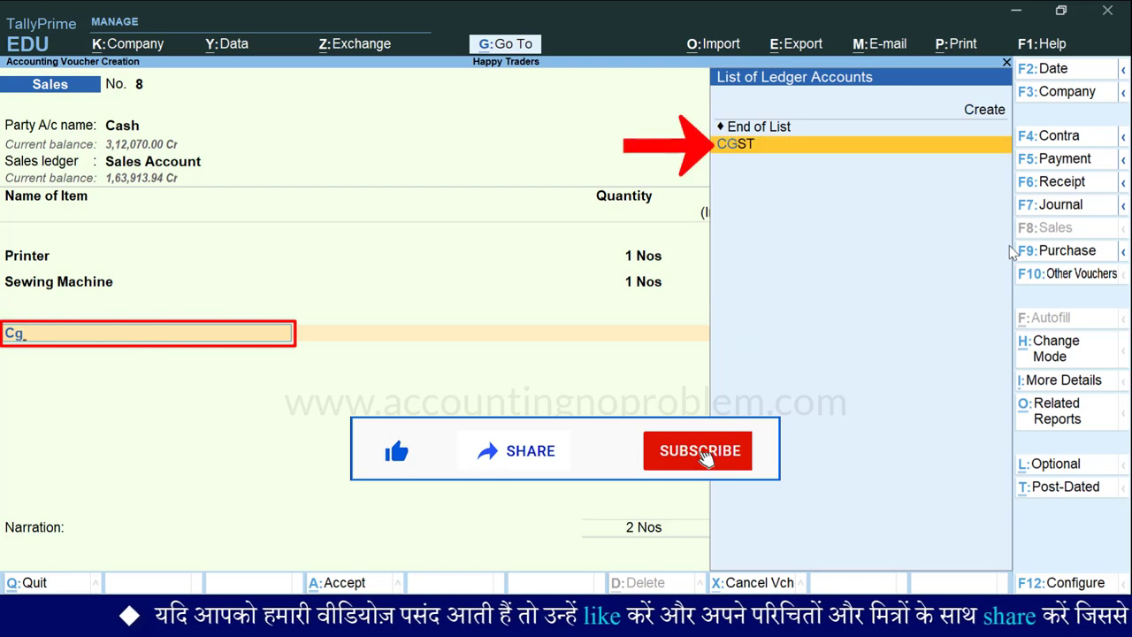
key(Return)
text(Sg)
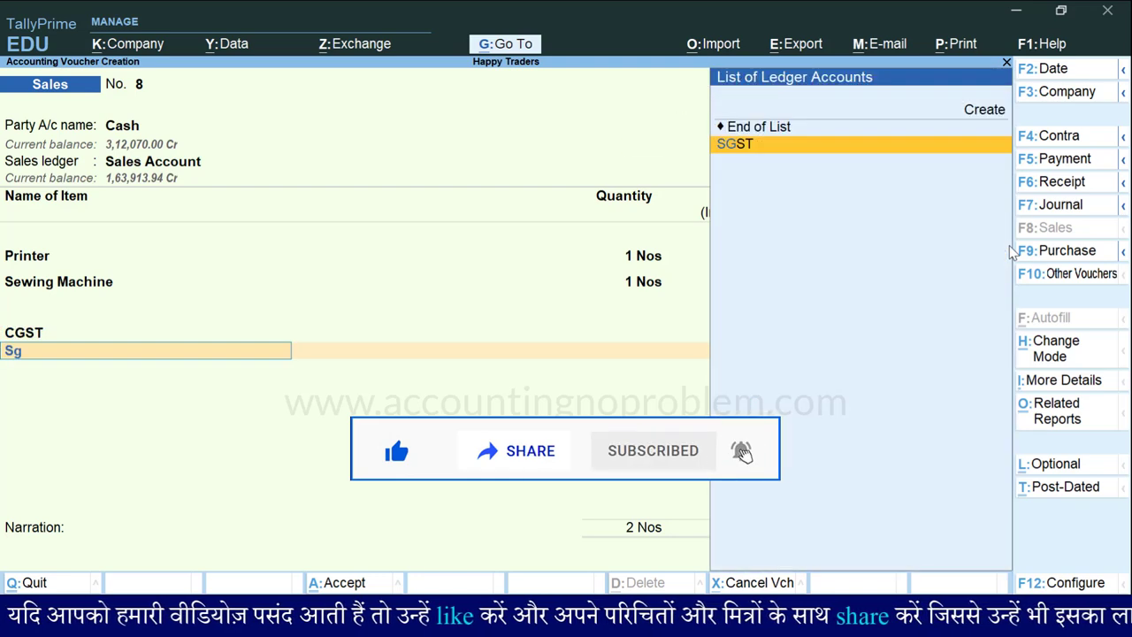
key(Return)
key(Return)
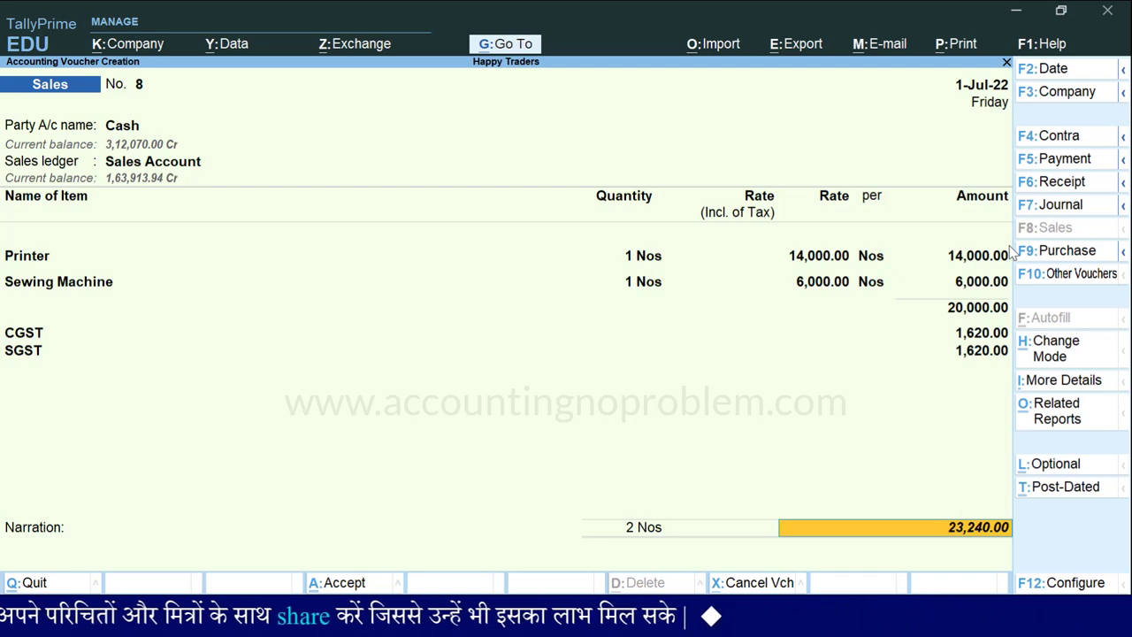
key(ctrl+p)
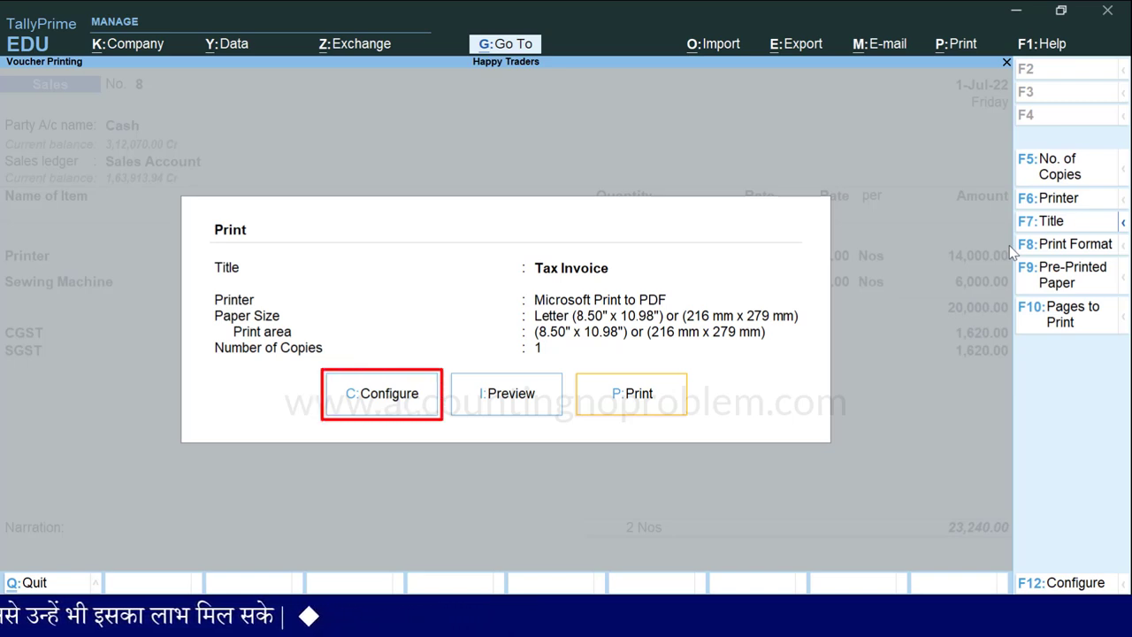
Step: Set Show Item-wise GST details to Yes in the print configuration and save it
key(c)
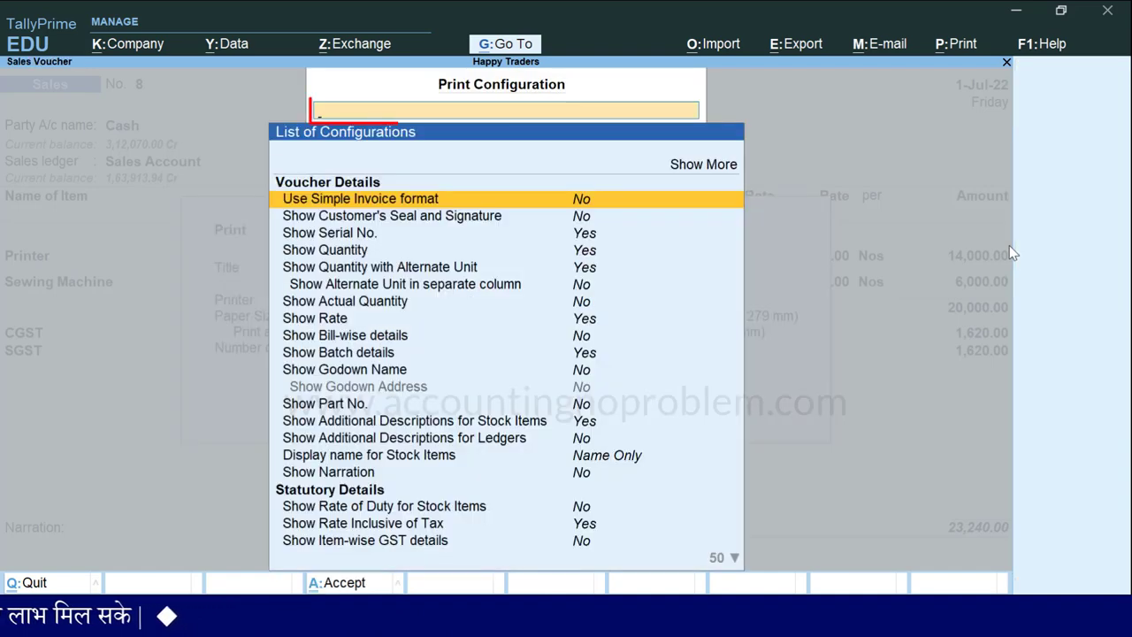
text(Gst Details)
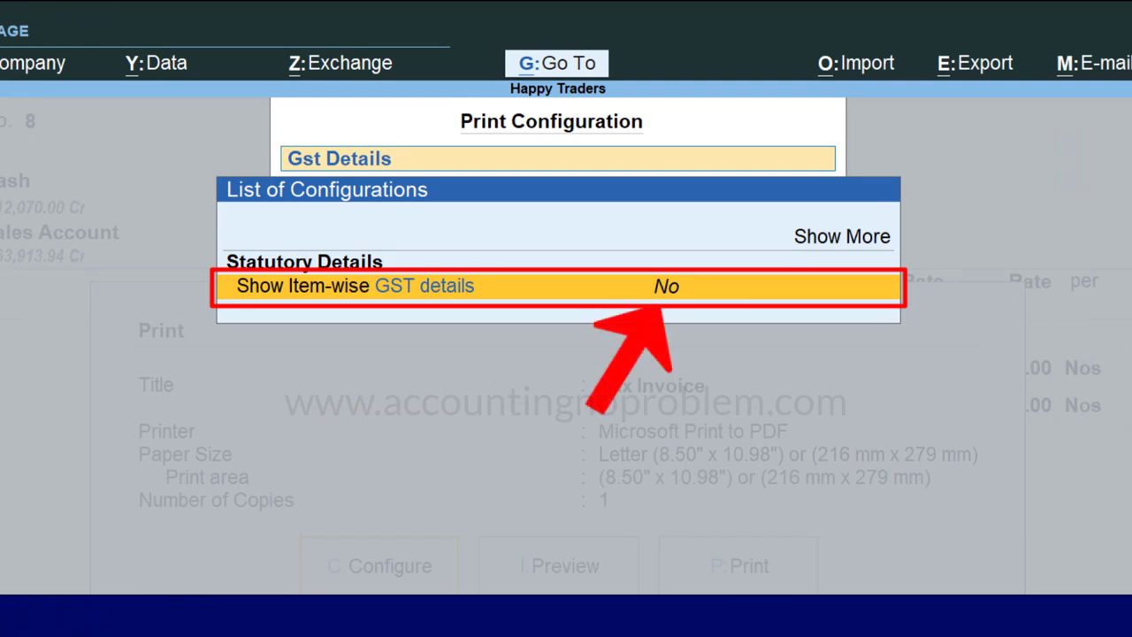
key(Return)
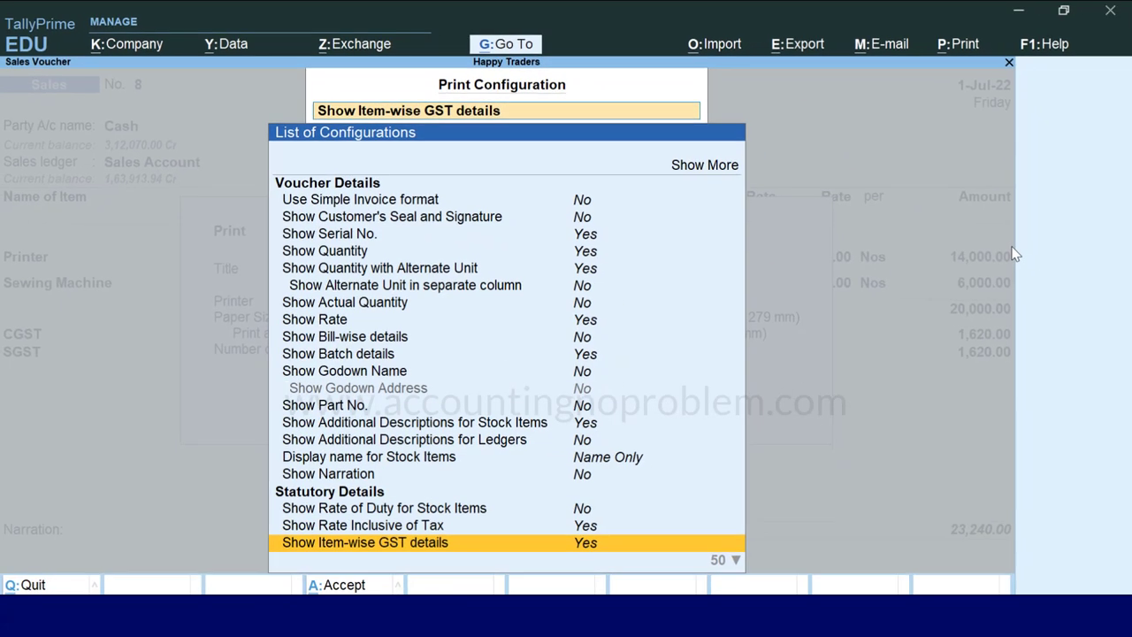
key(ctrl+a)
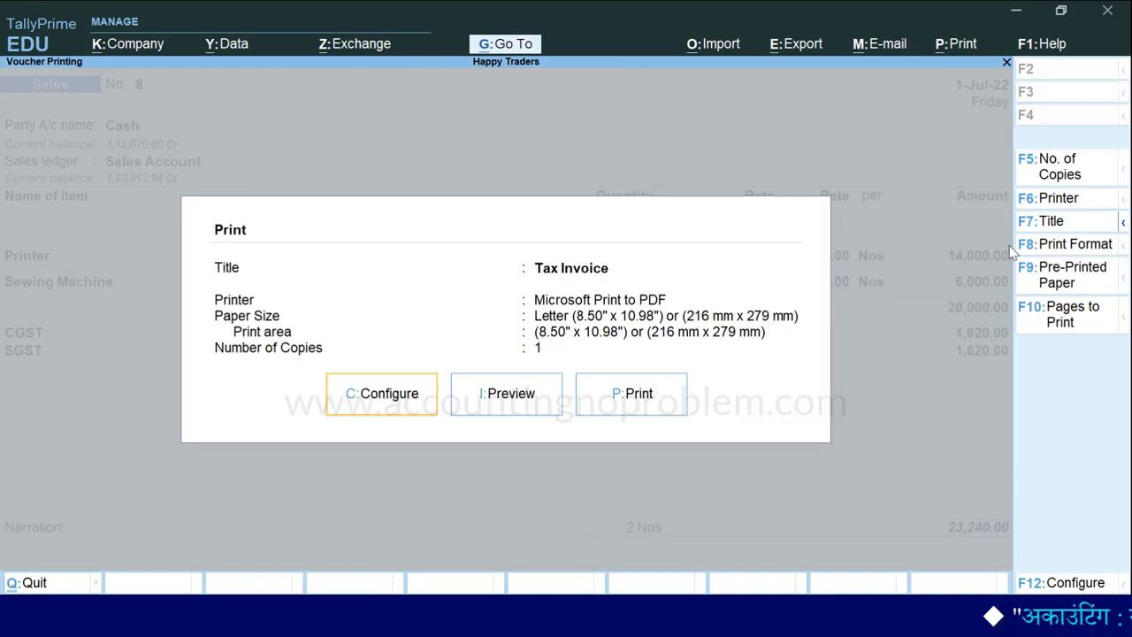
key(i)
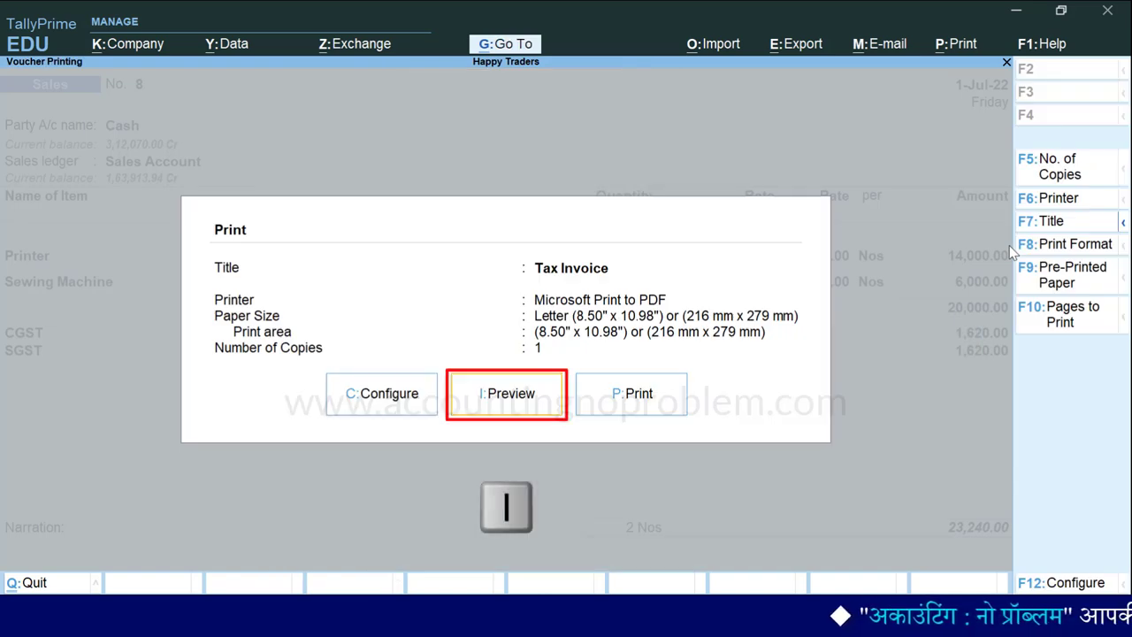
Step: Zoom in and scroll through the invoice's Rate (Incl. of Tax) and item-wise GST columns
key(alt+z)
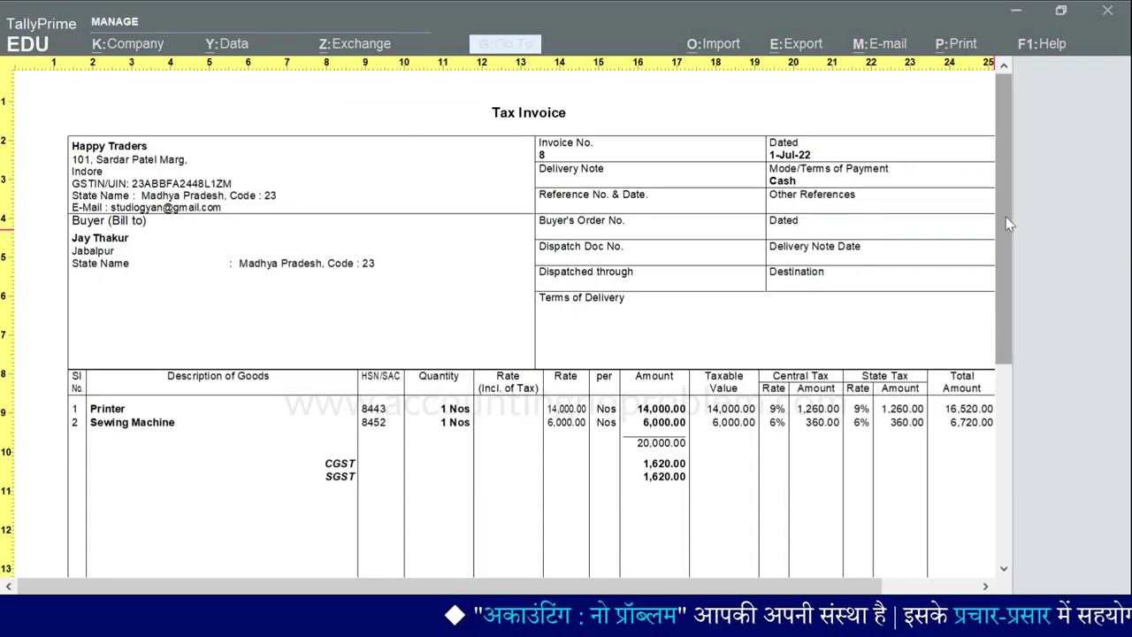
drag(1006, 217, 995, 311)
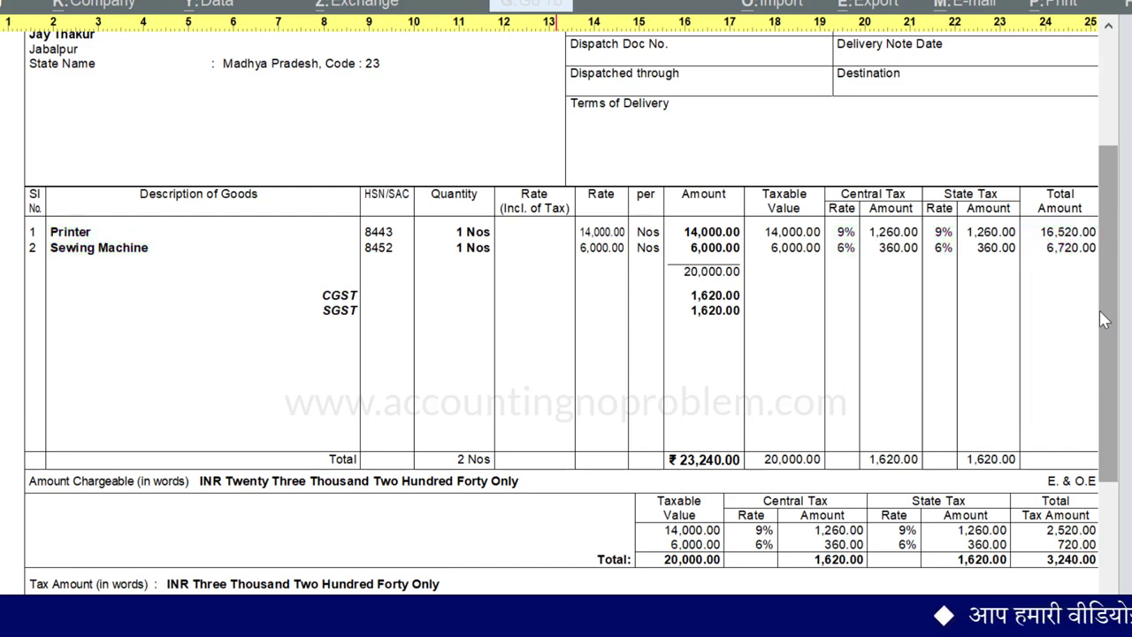
key(Escape)
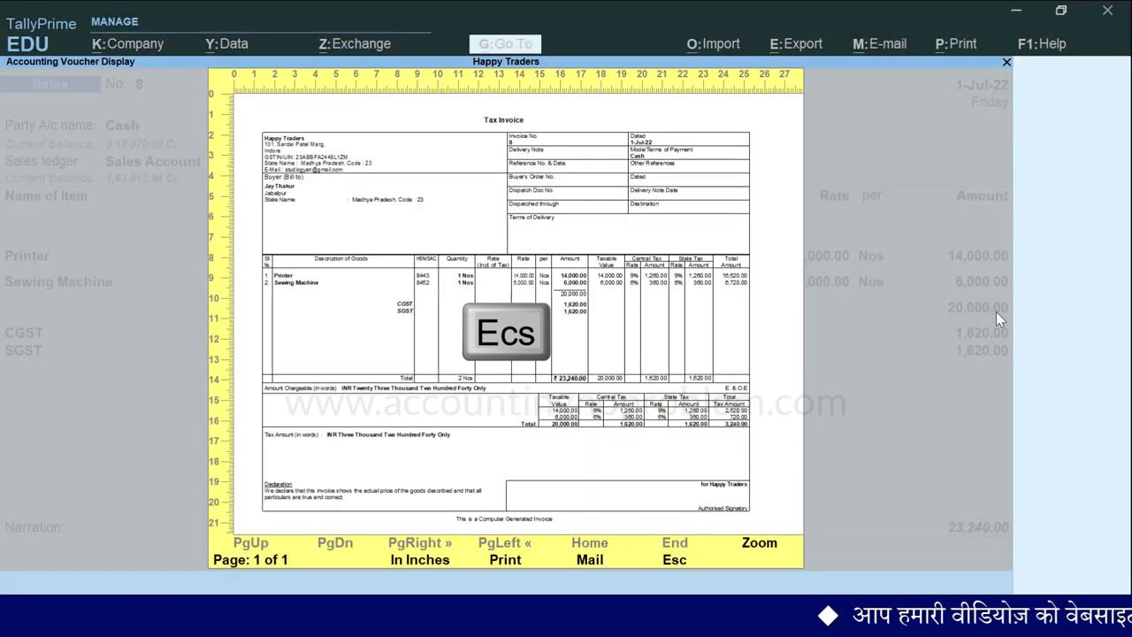
Step: Set Show Item-wise GST details back to No and return to voucher entry
key(Escape)
text(c)
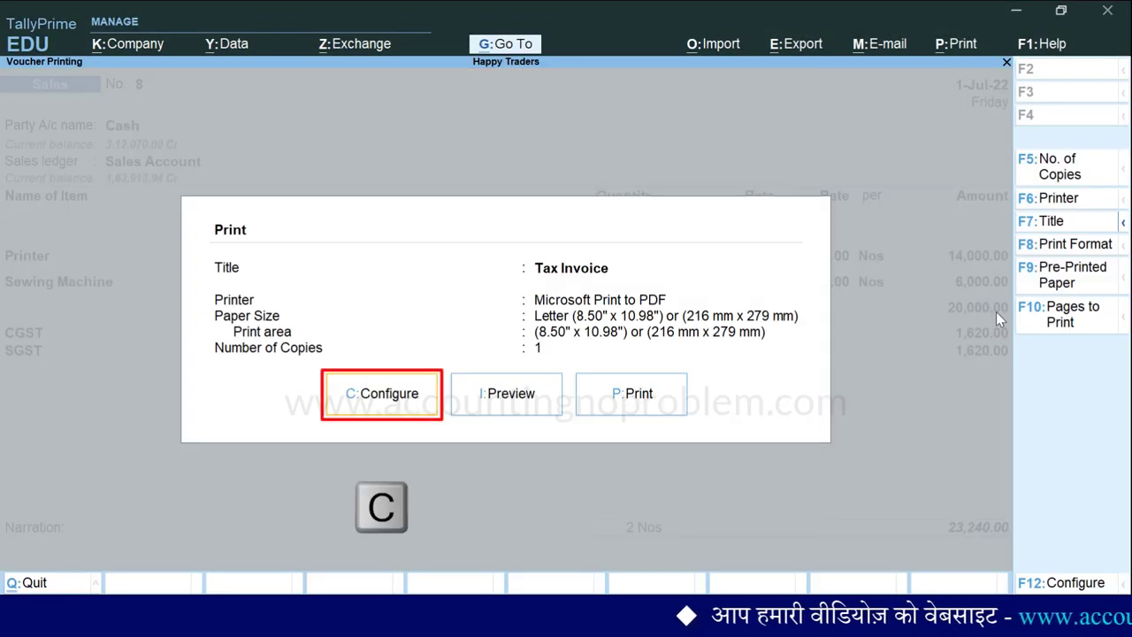
text(Gst Details)
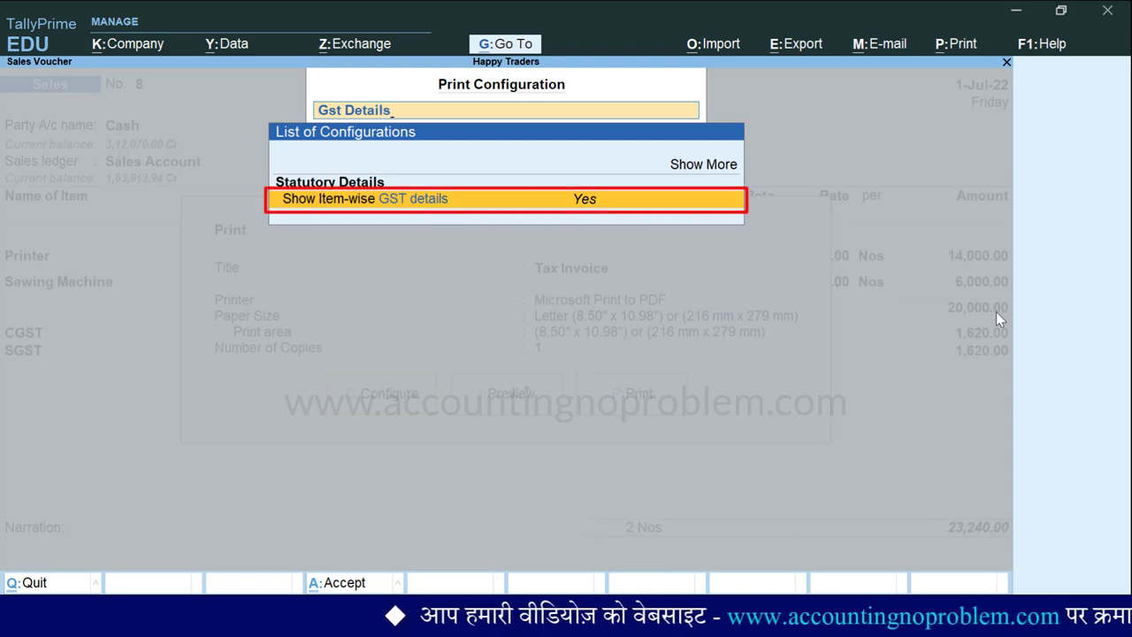
key(Return)
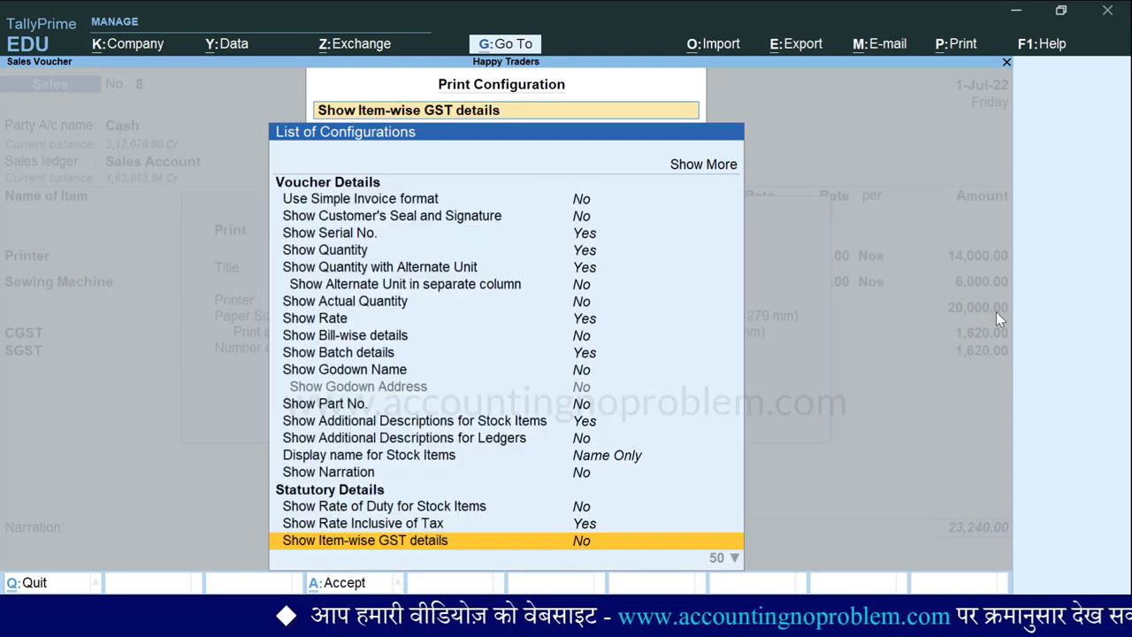
key(Escape)
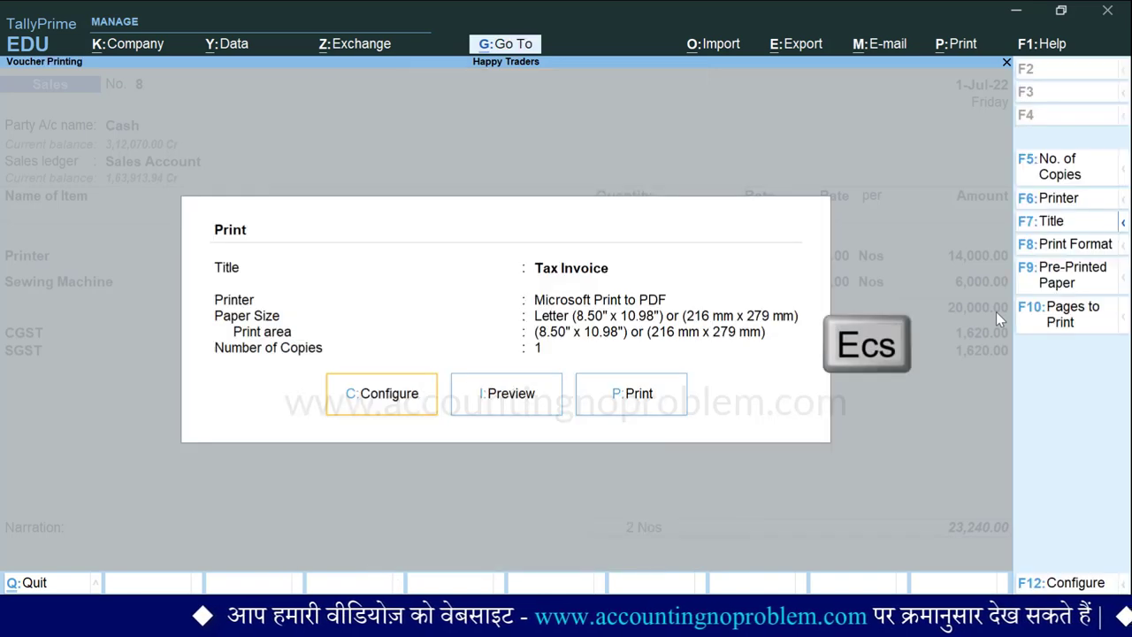
key(Escape)
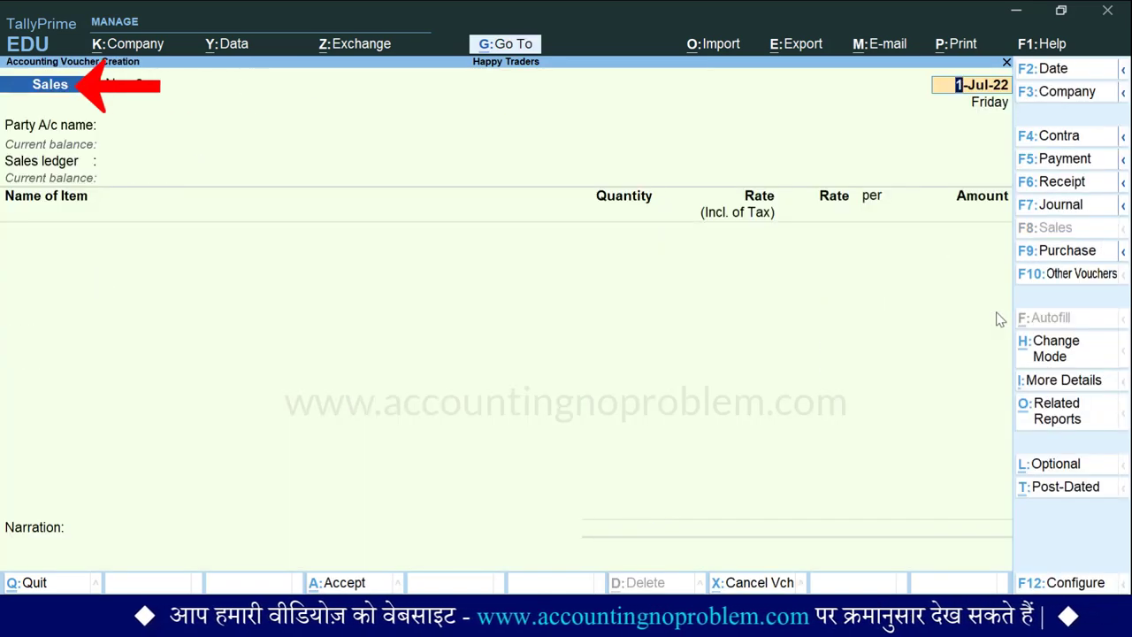